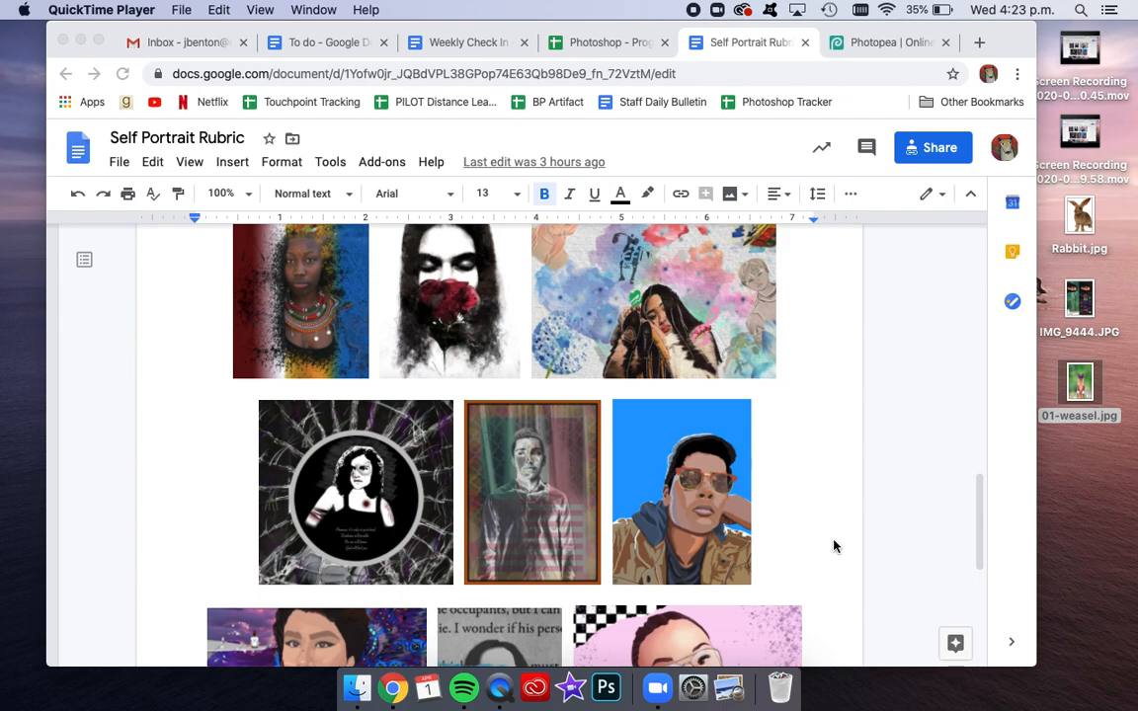
- Open the desktop image 01-weasel.jpg in Photopea and take a brief look at the Photoshop progress tracker spreadsheet
click(892, 46)
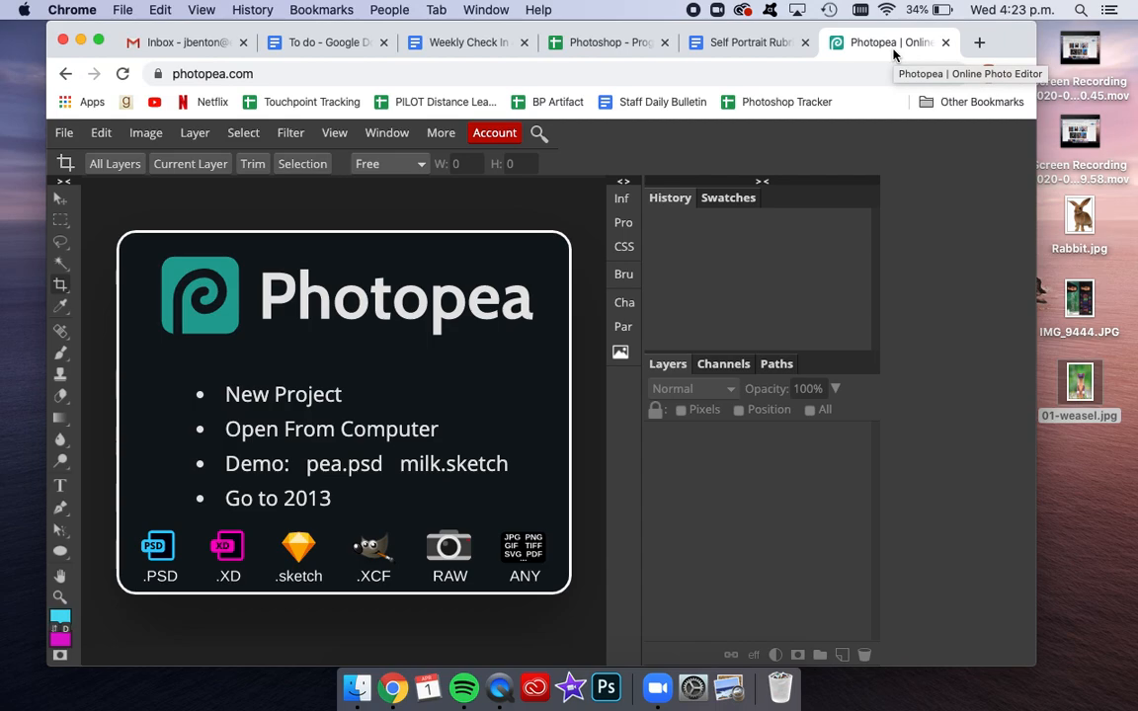
drag(1080, 382, 356, 206)
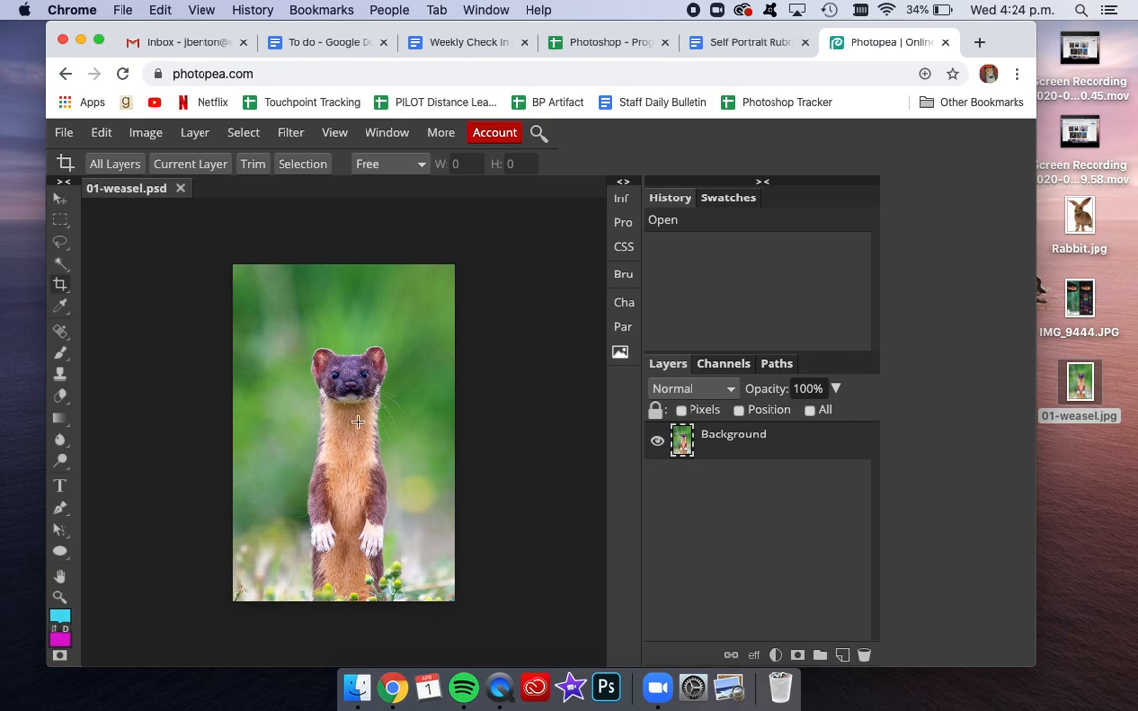
scroll(358, 422, up, 2)
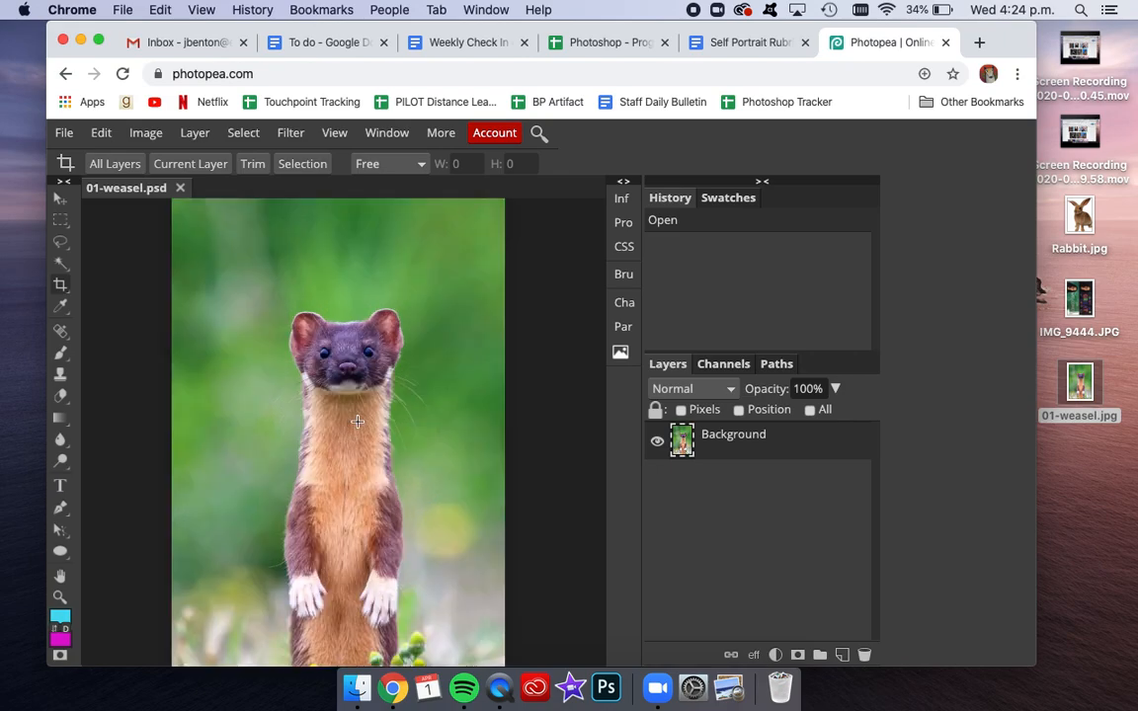
click(610, 46)
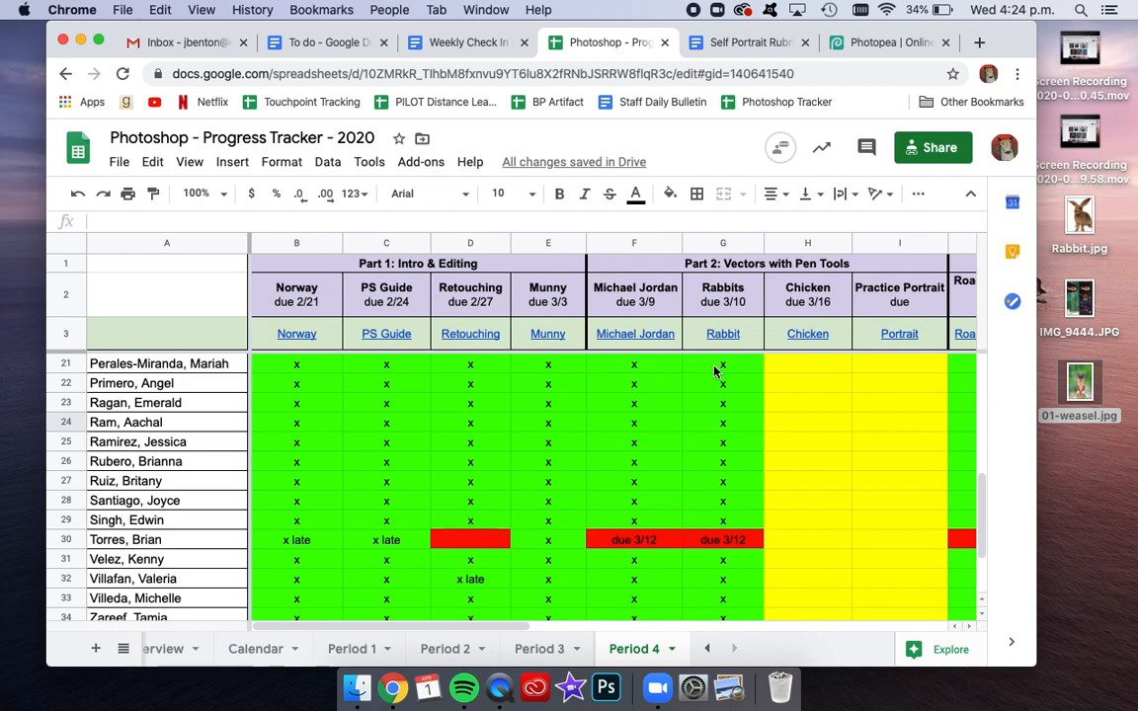
click(870, 44)
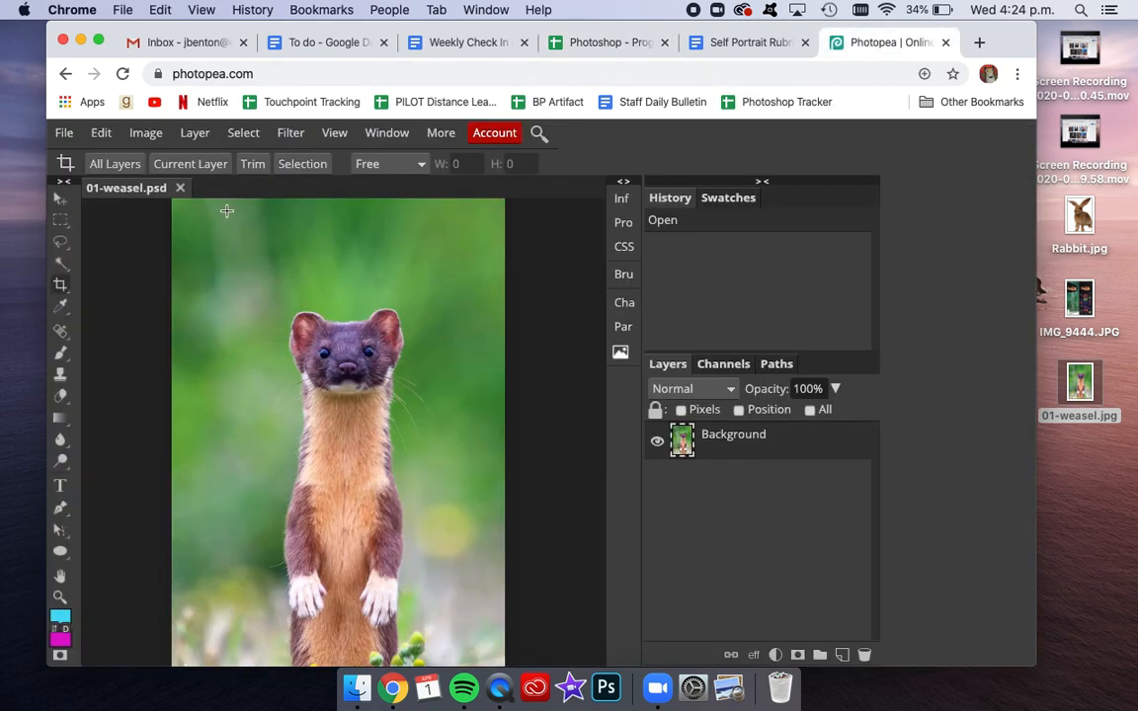
- Crop the weasel photo slightly inside its borders and add a Hue/Saturation adjustment layer with saturation 24
drag(190, 206, 490, 648)
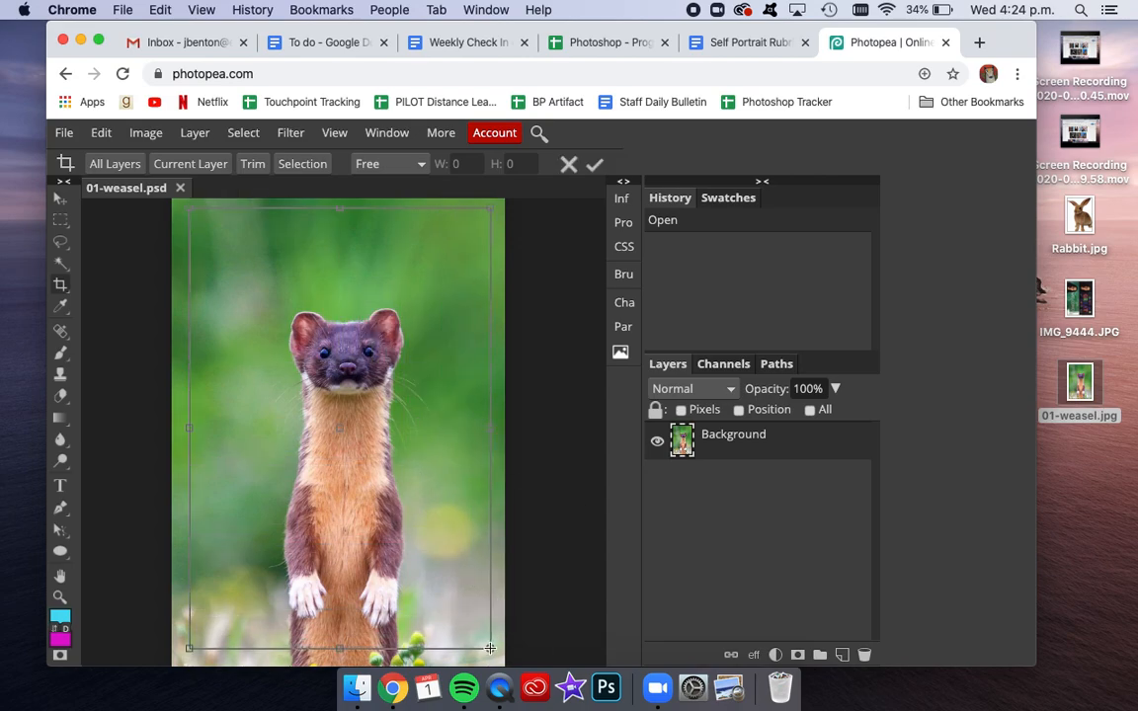
click(593, 164)
click(777, 656)
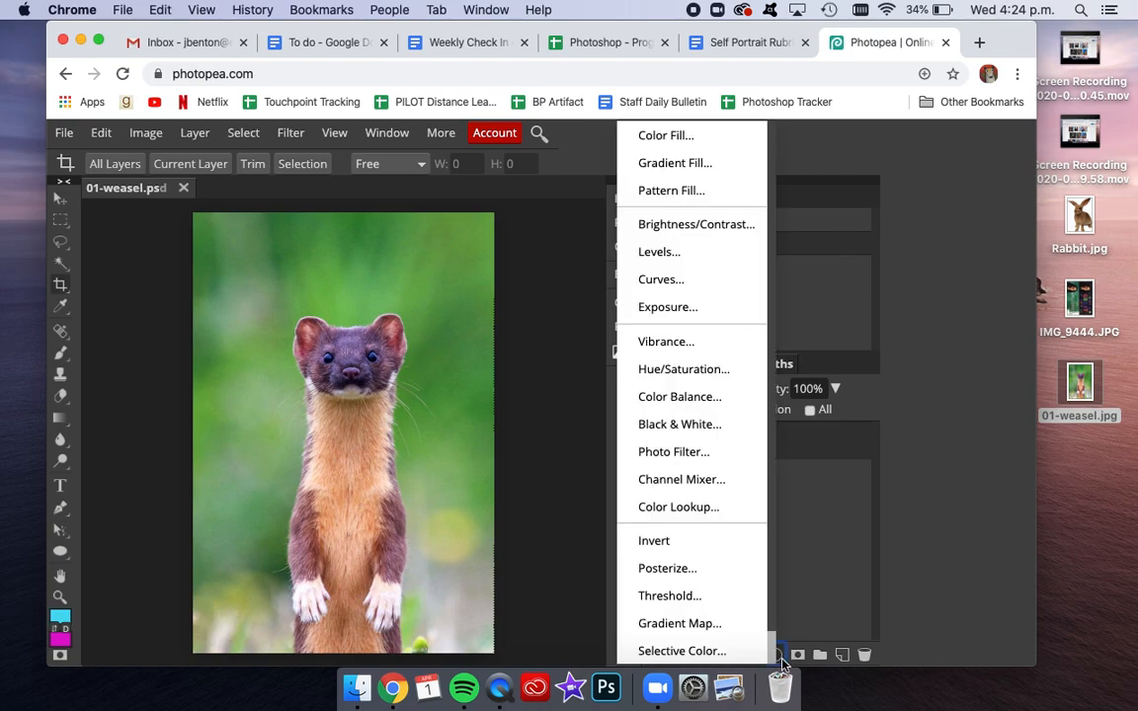
click(705, 374)
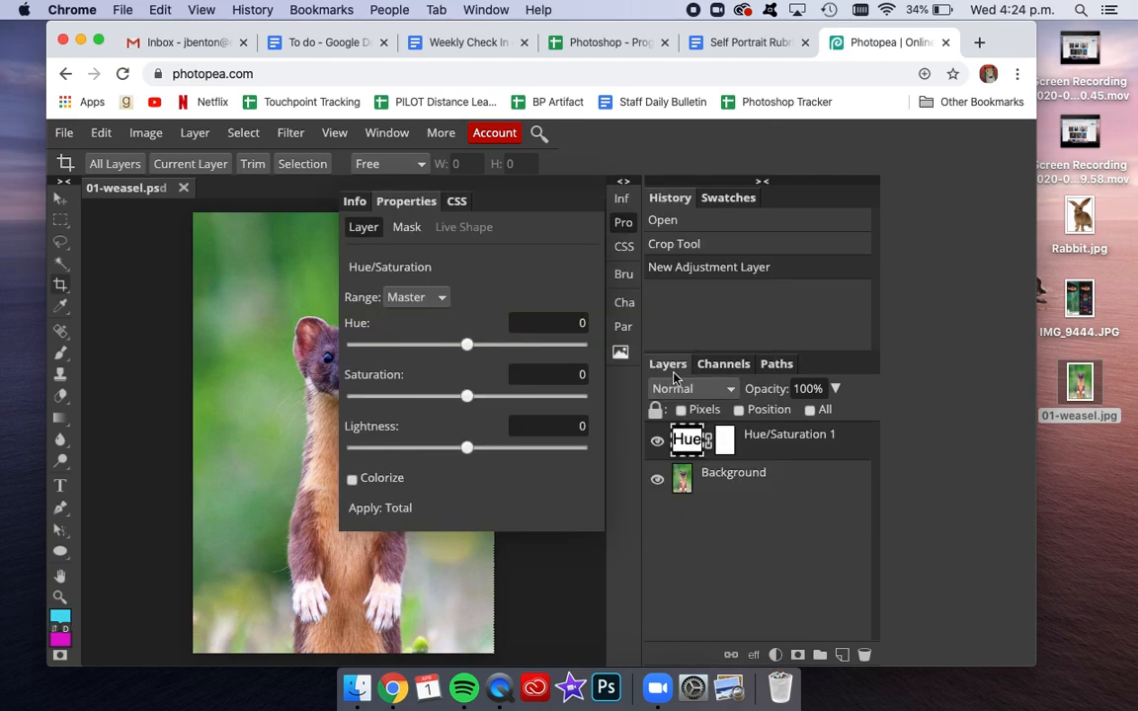
drag(467, 396, 494, 394)
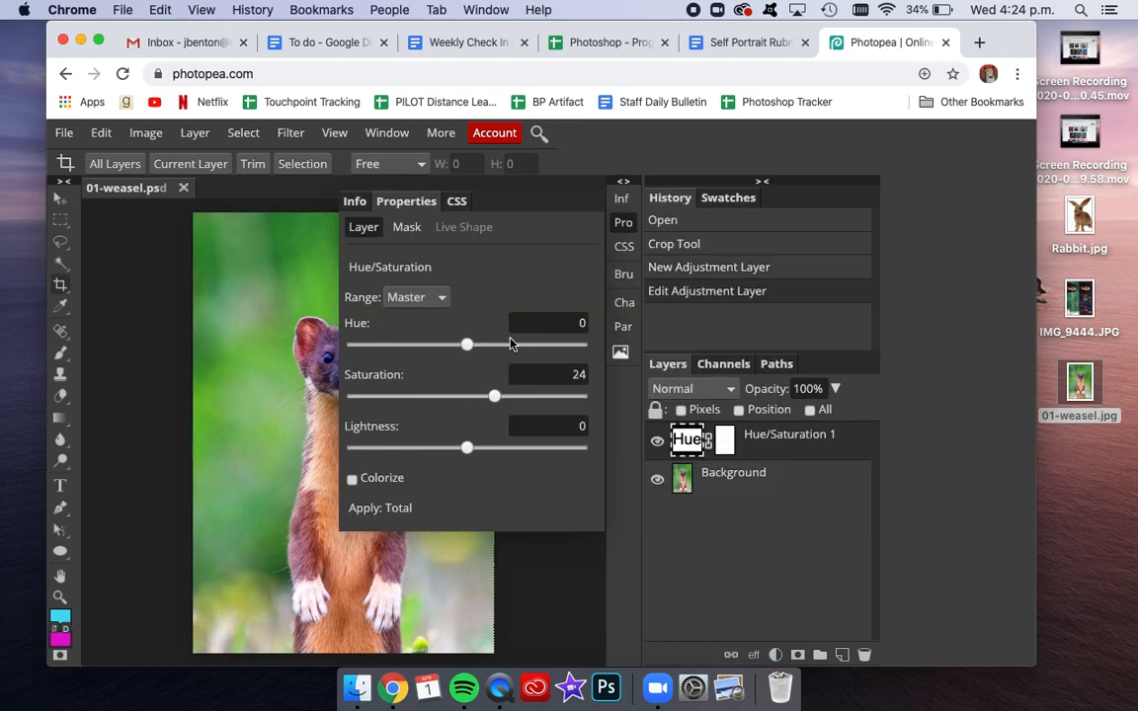
click(623, 223)
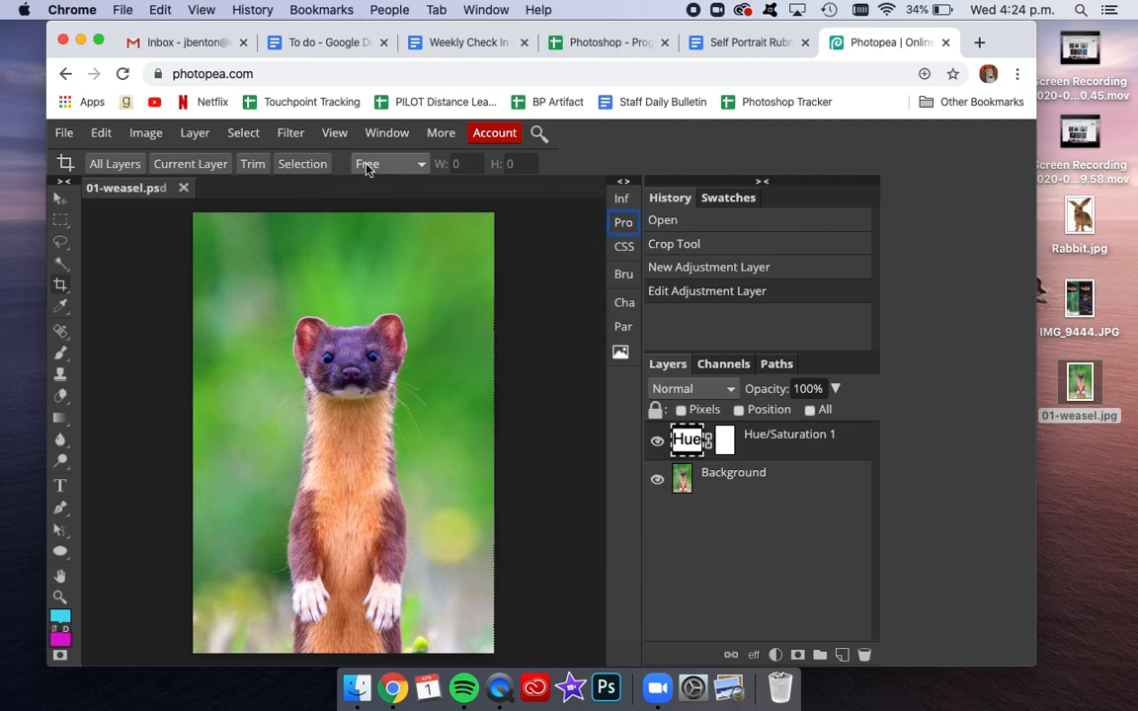
- Apply a Motion Blur to the Background layer with angle 0° and distance 14 px
click(729, 479)
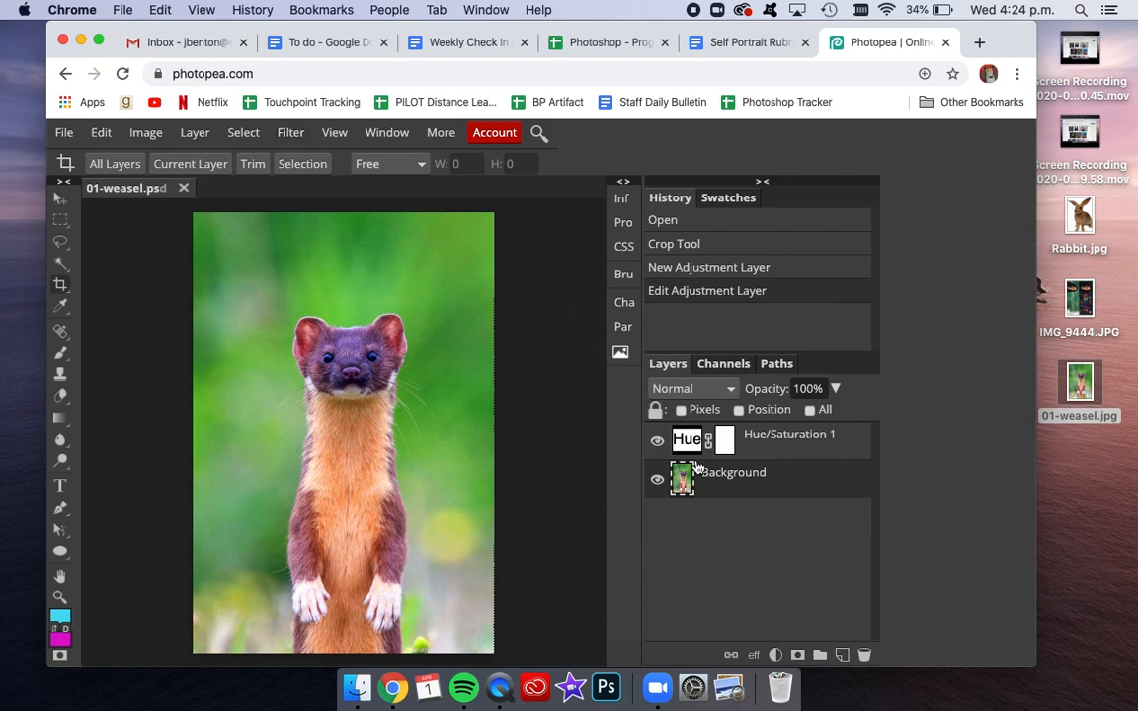
click(286, 135)
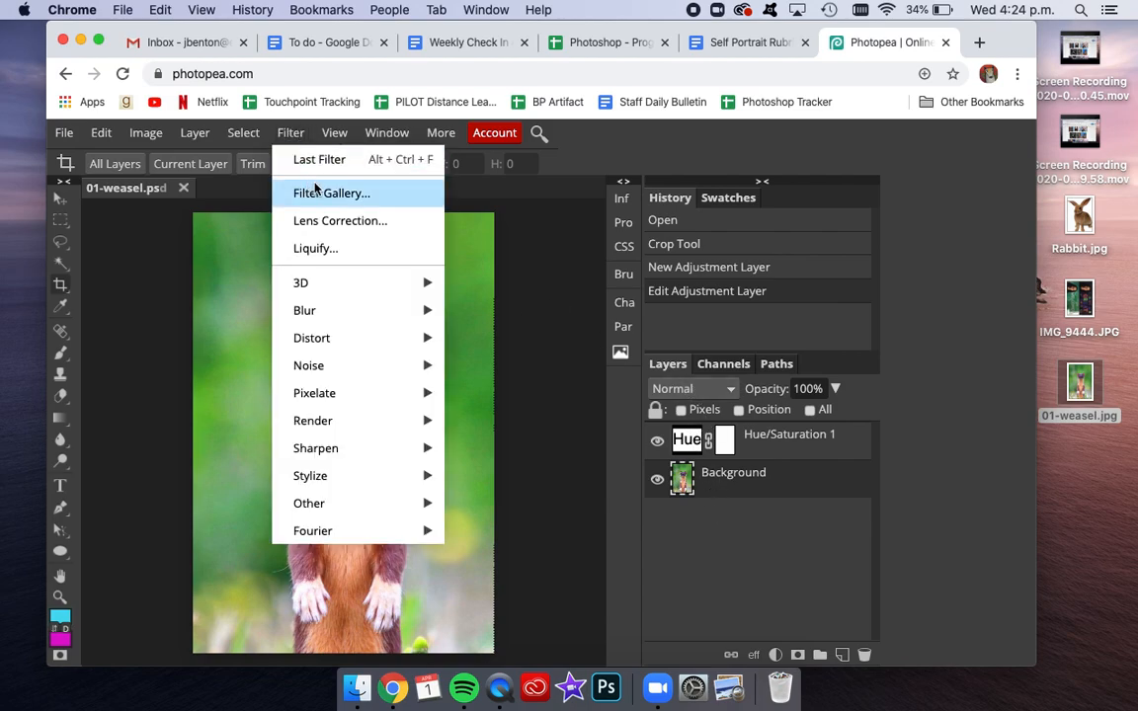
mouse_move(323, 375)
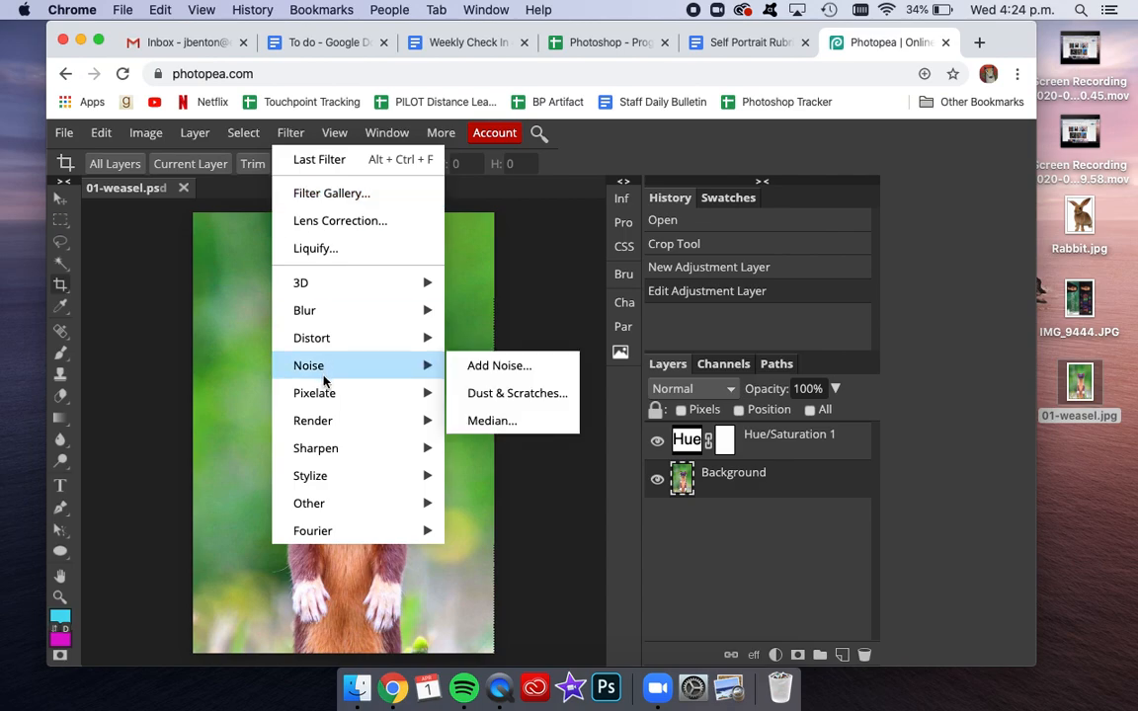
mouse_move(318, 318)
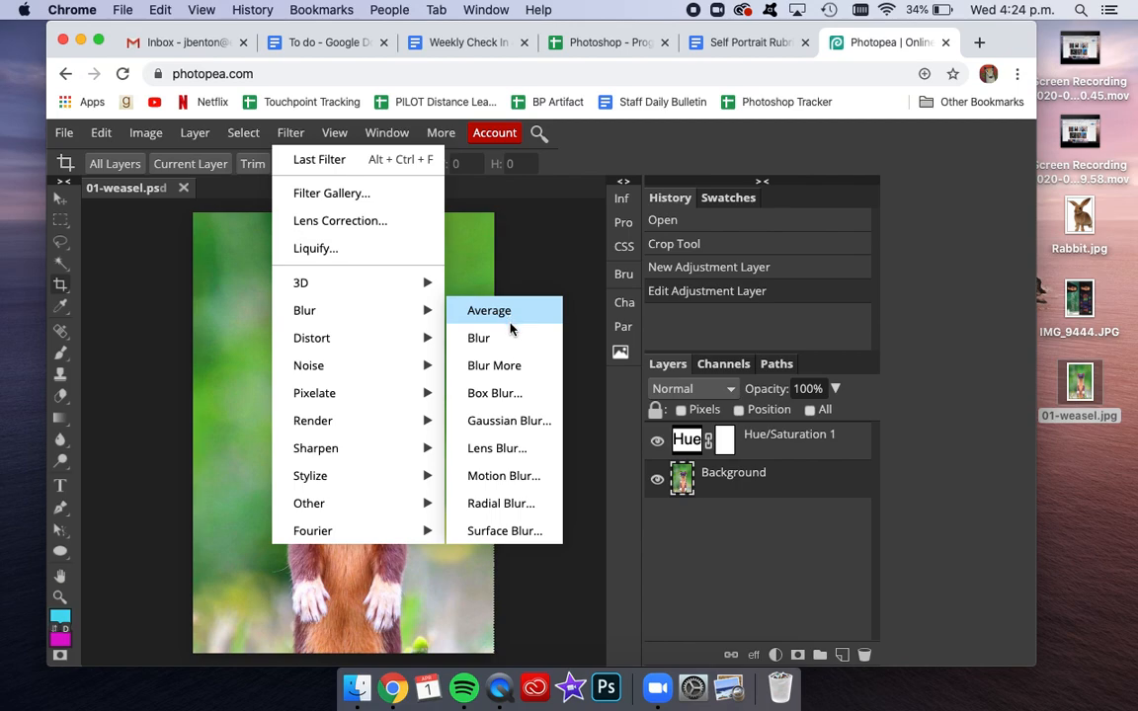
click(517, 481)
drag(400, 270, 780, 249)
drag(590, 340, 617, 341)
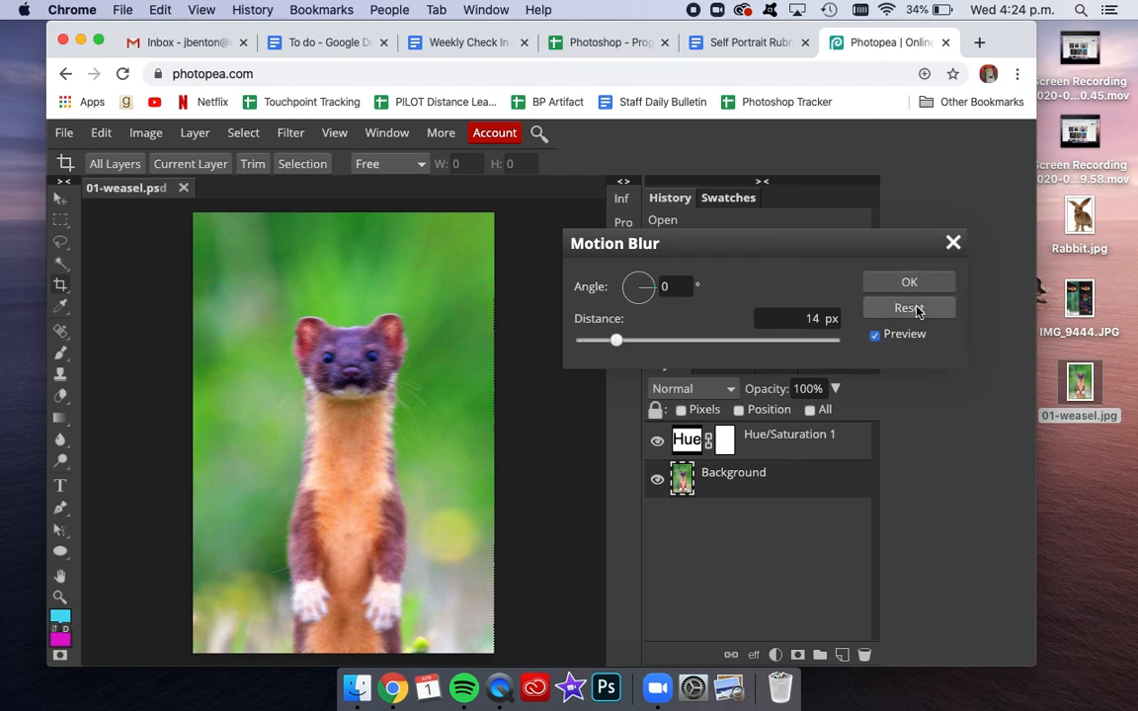
click(909, 282)
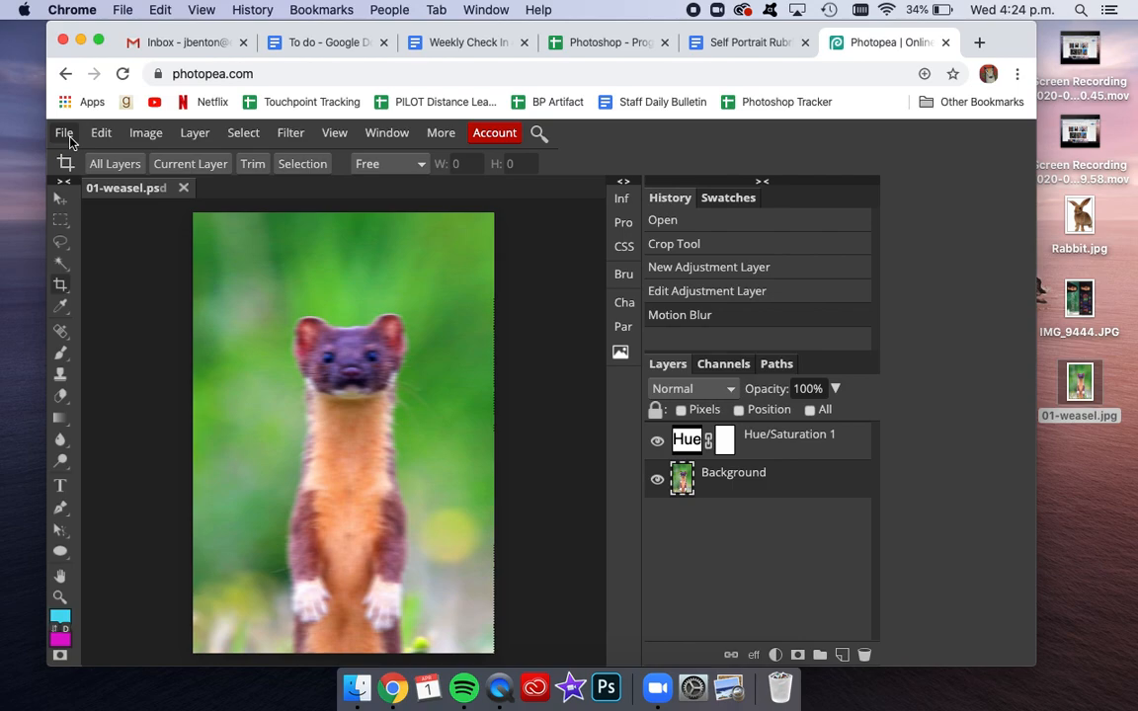
- Revert the image through its history to the opened state, undoing the blur, adjustment layer and crop
click(99, 133)
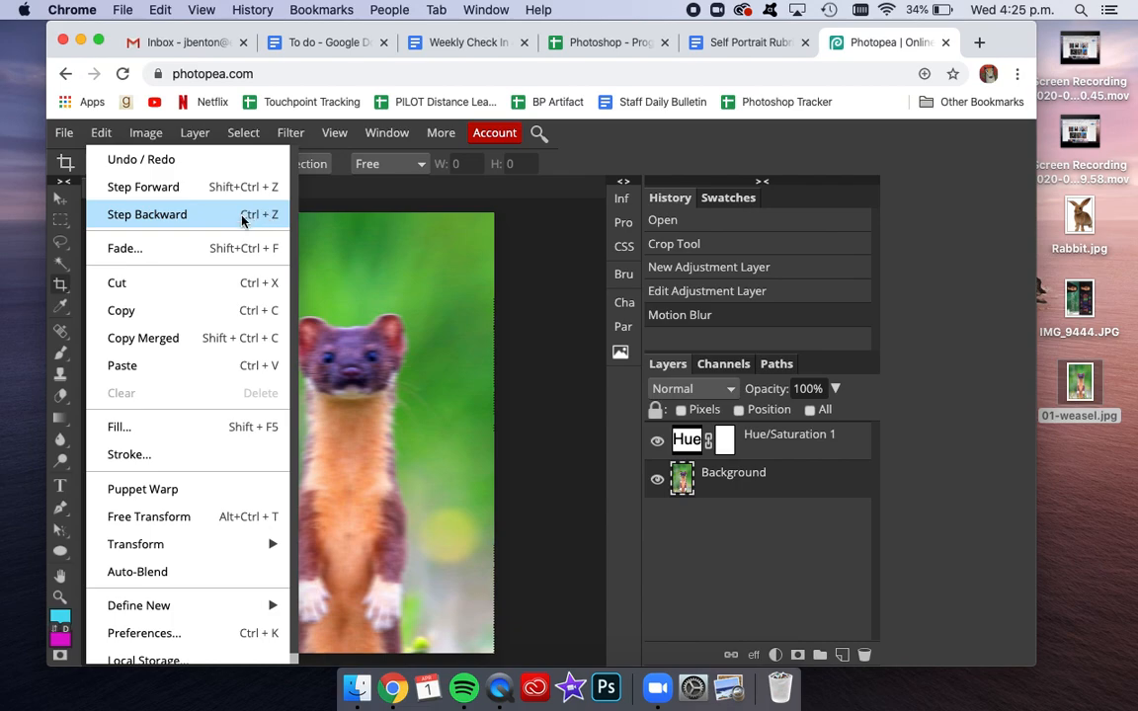
click(95, 129)
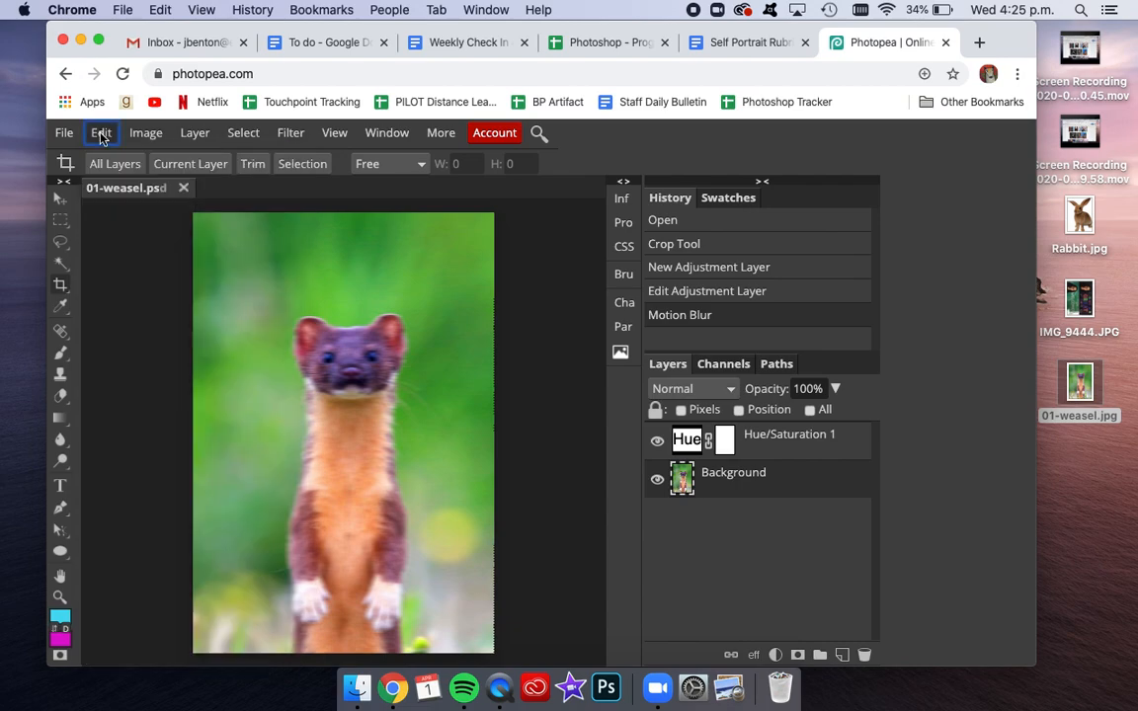
click(705, 289)
click(702, 267)
click(657, 243)
click(660, 220)
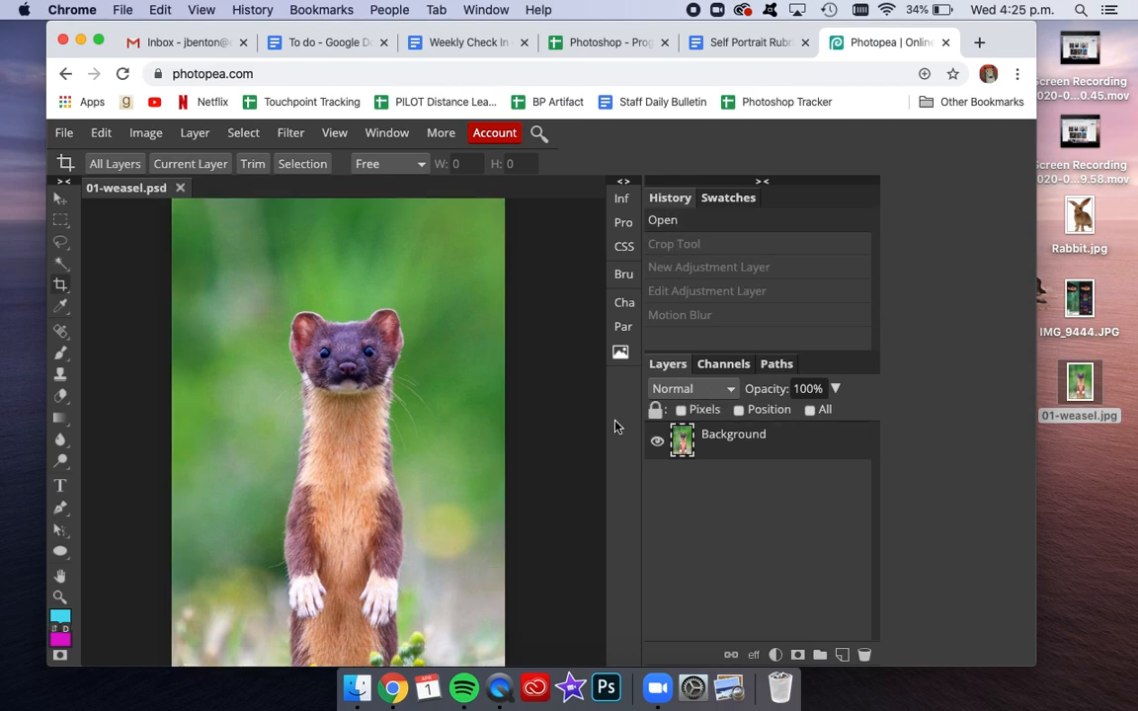
- Retouch a small background spot beside the weasel's forearm, above its paw, with the 25 px Spot Healing Brush
right_click(60, 332)
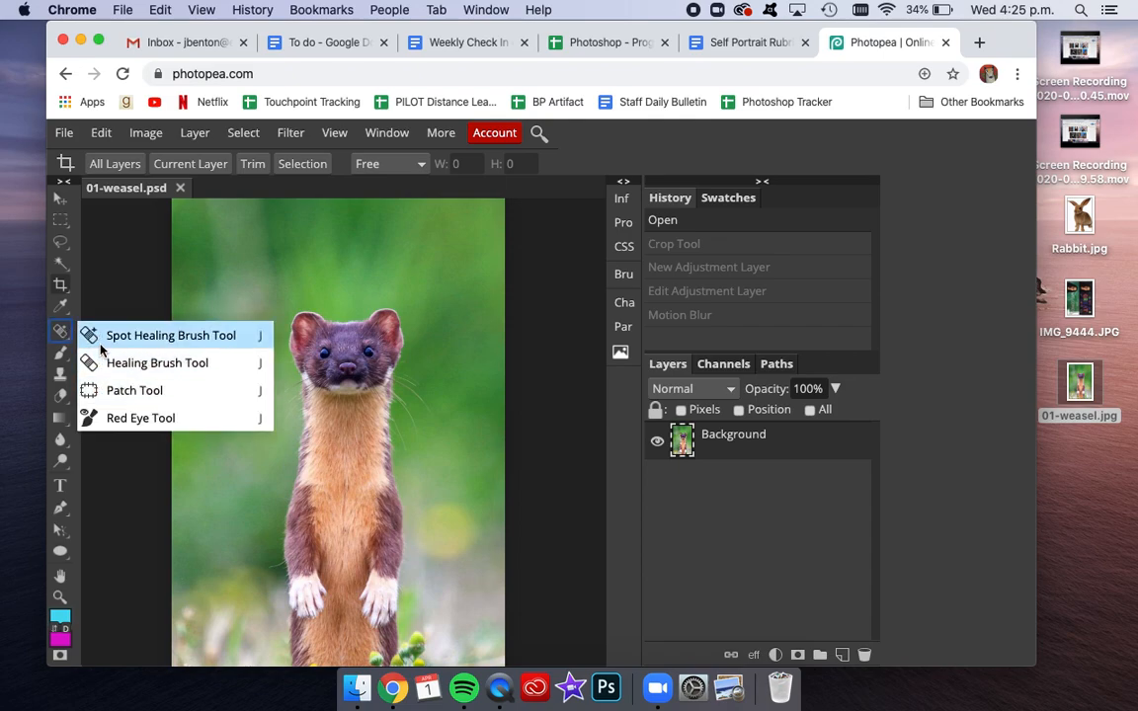
click(148, 335)
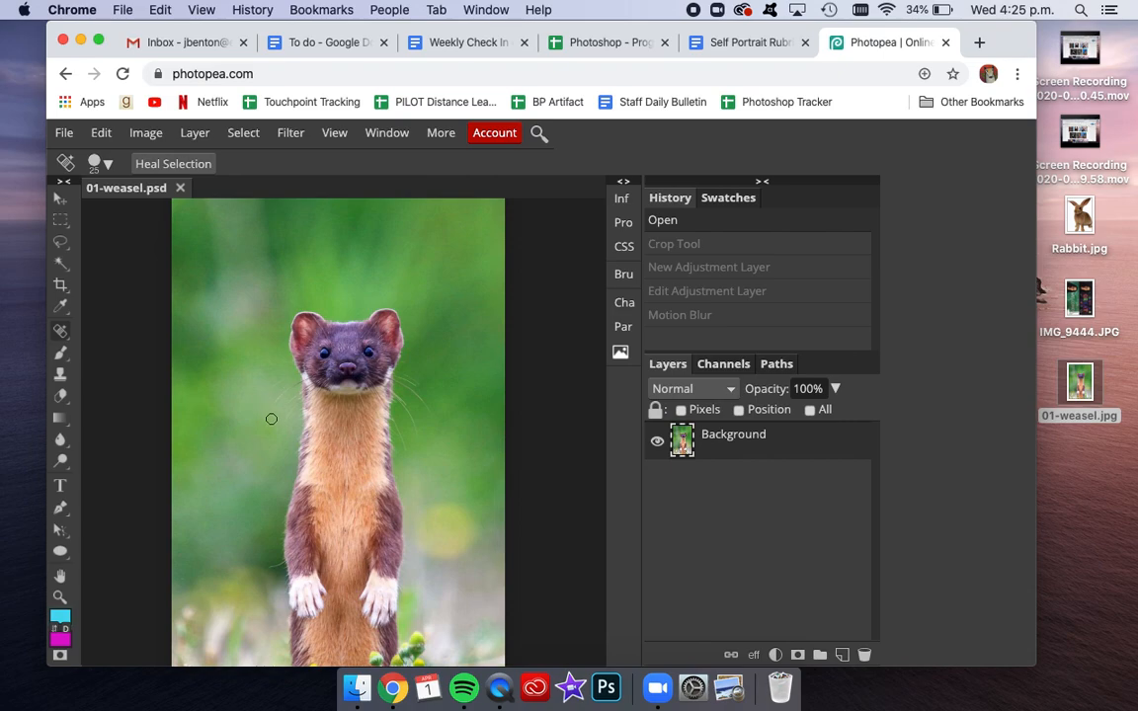
click(108, 165)
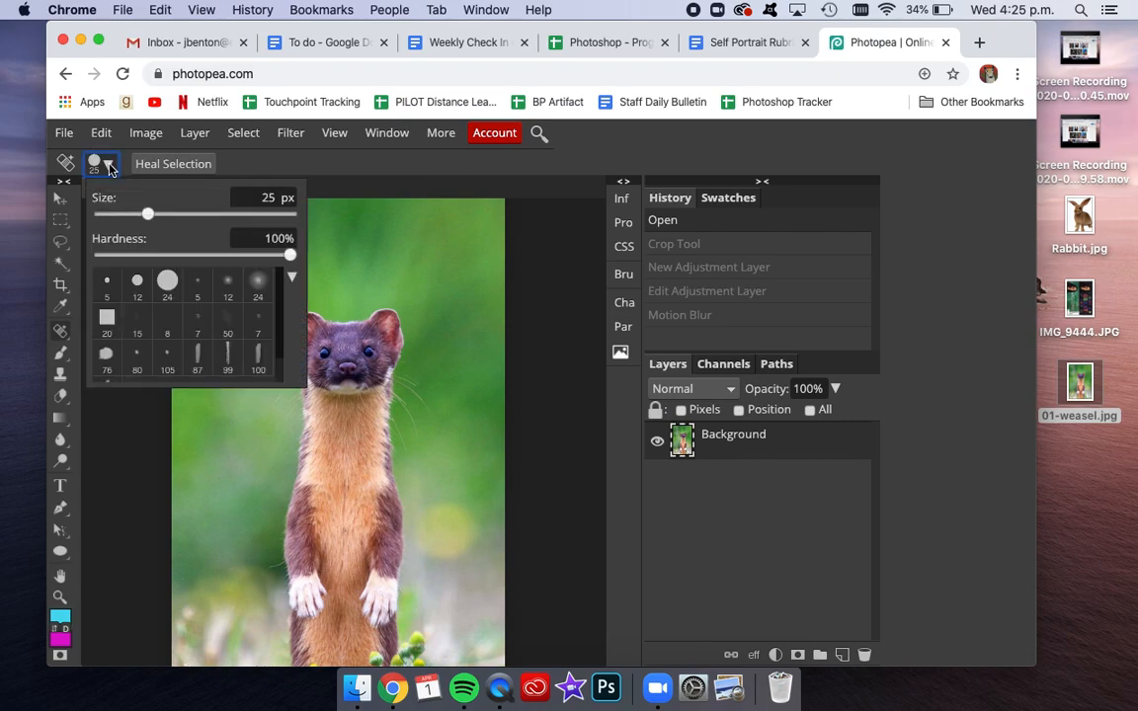
click(132, 493)
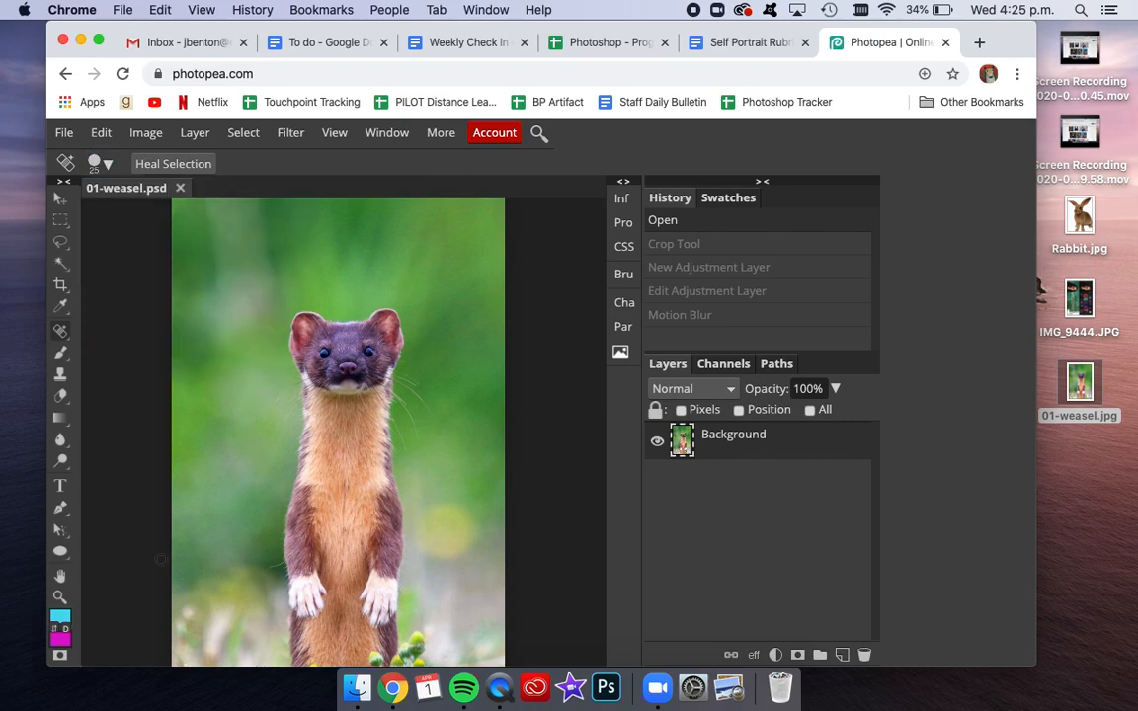
scroll(159, 560, down, 1)
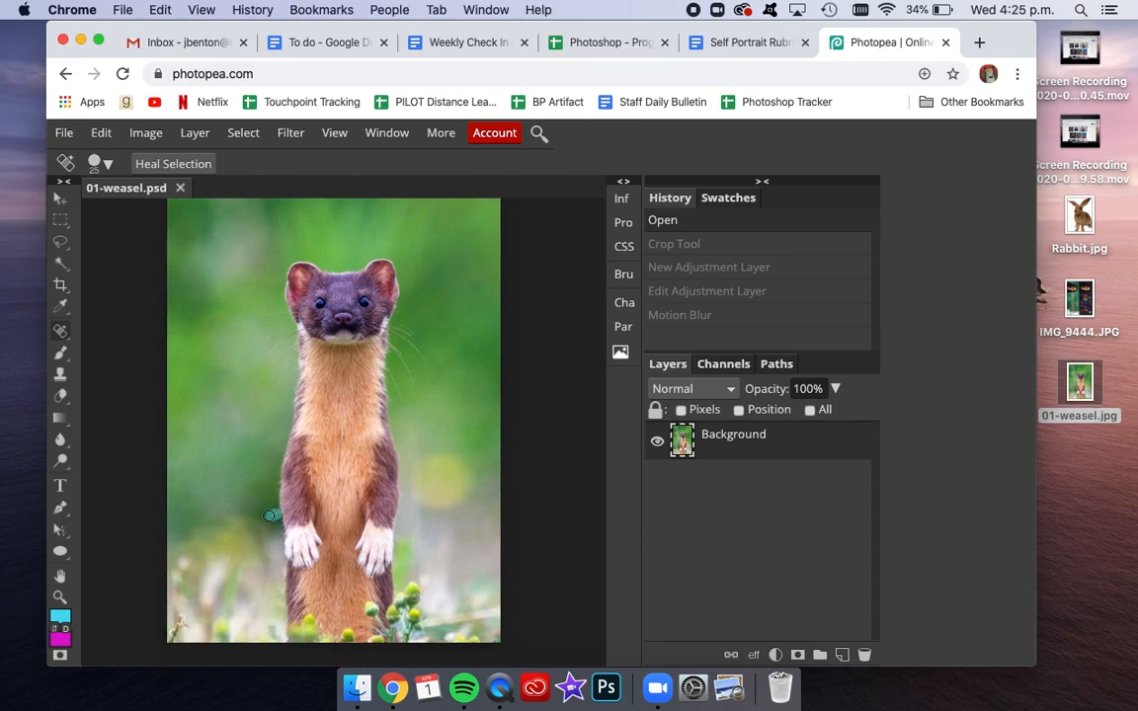
click(268, 516)
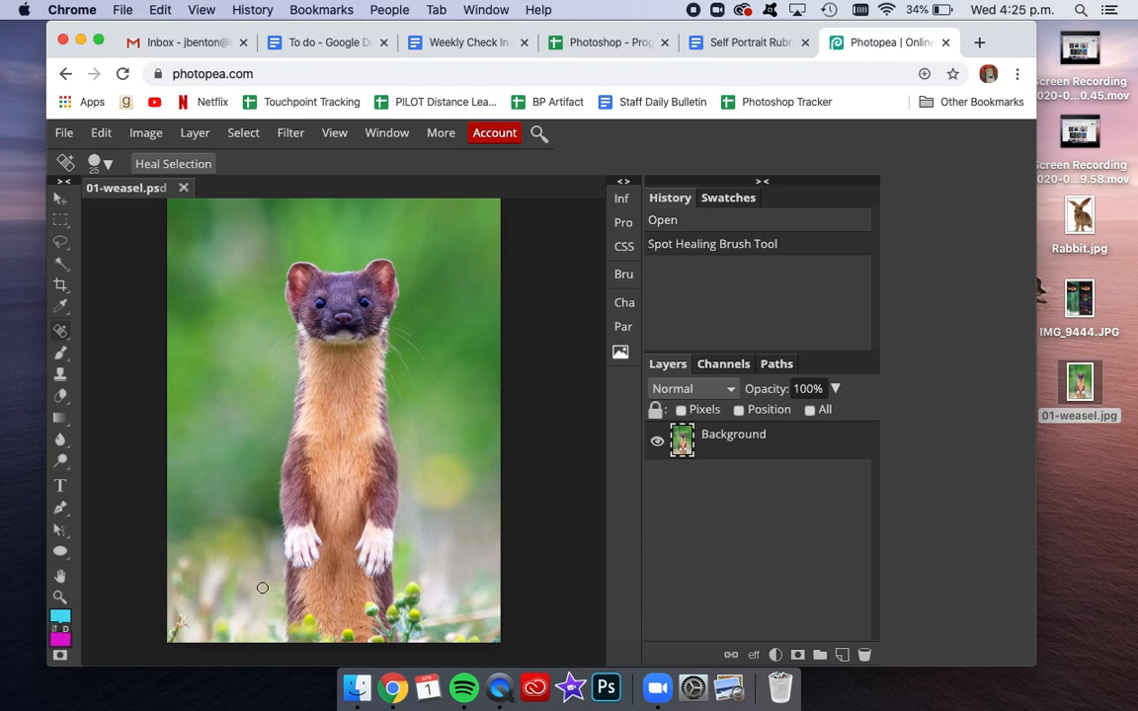
- Add a new layer above the Background and set the Brush tool's foreground color to purple aa0be0
scroll(263, 587, up, 3)
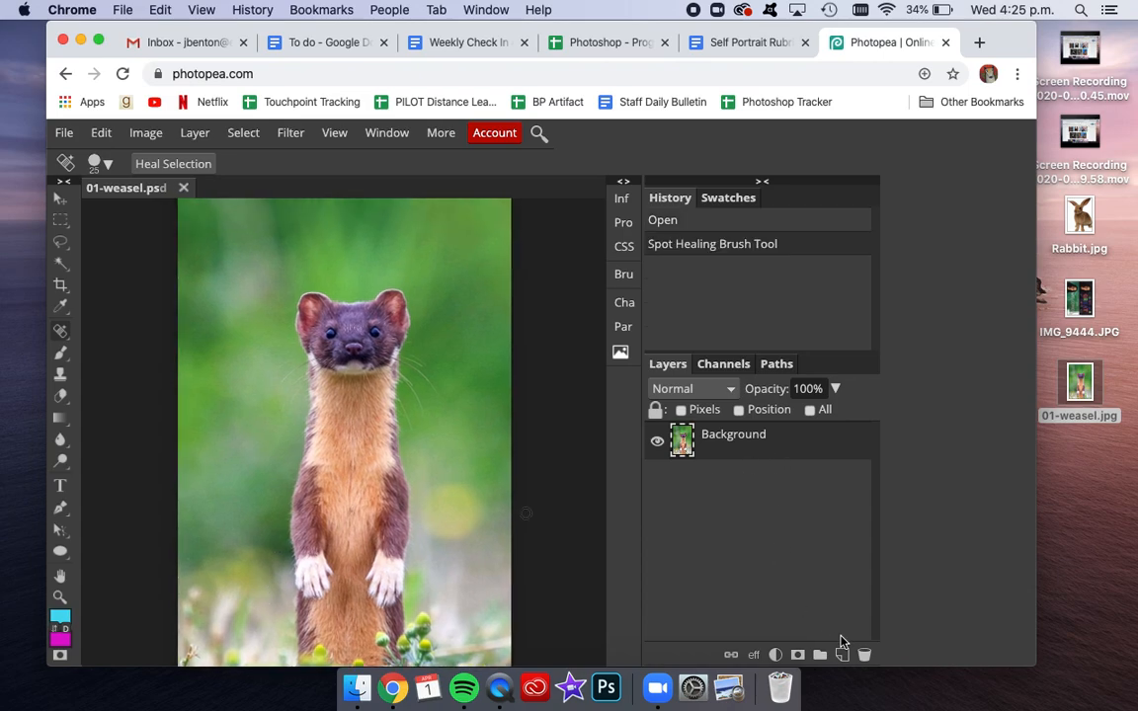
click(842, 655)
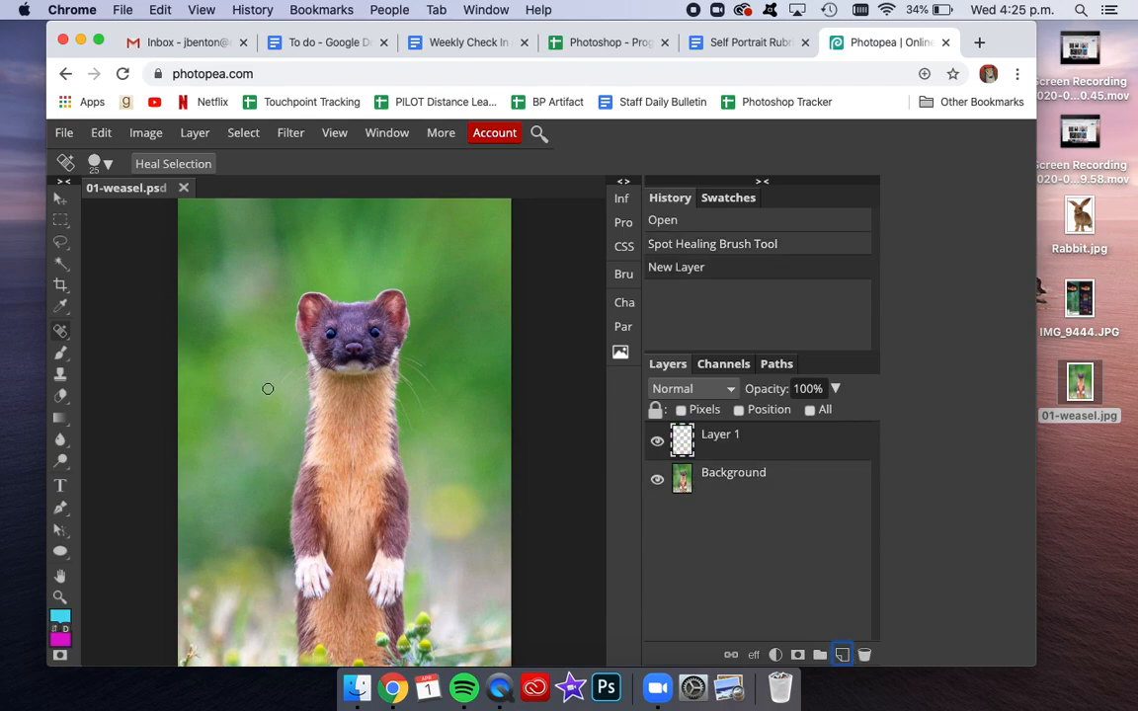
click(59, 354)
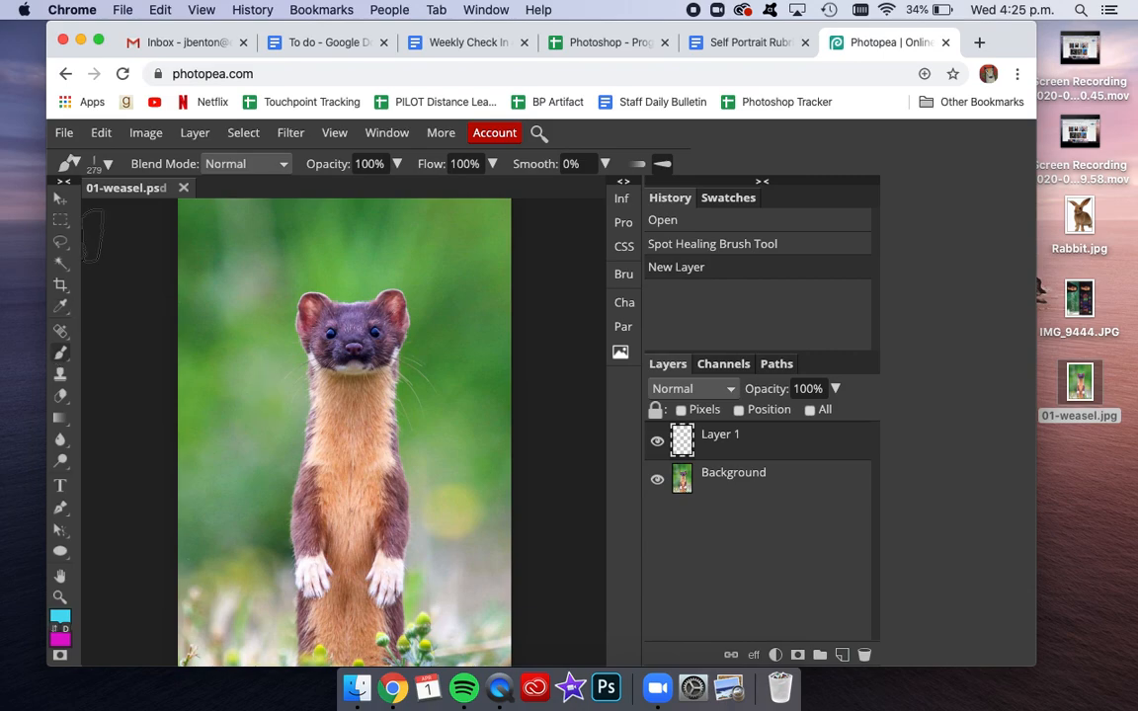
click(59, 619)
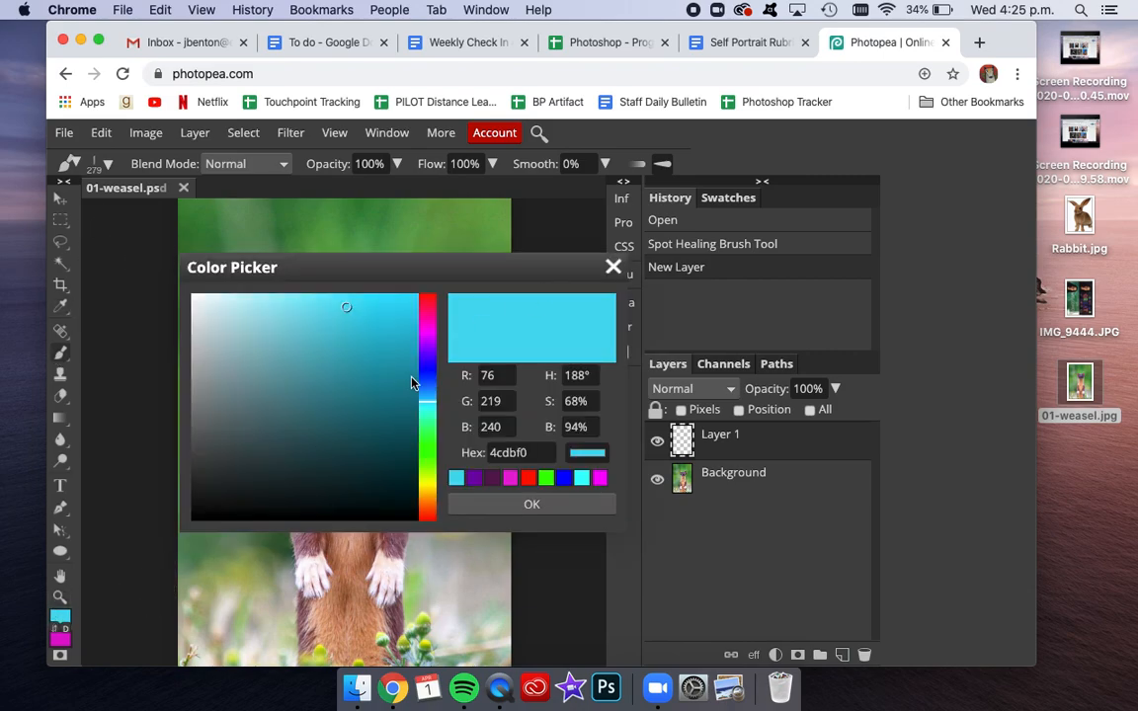
click(427, 340)
click(405, 320)
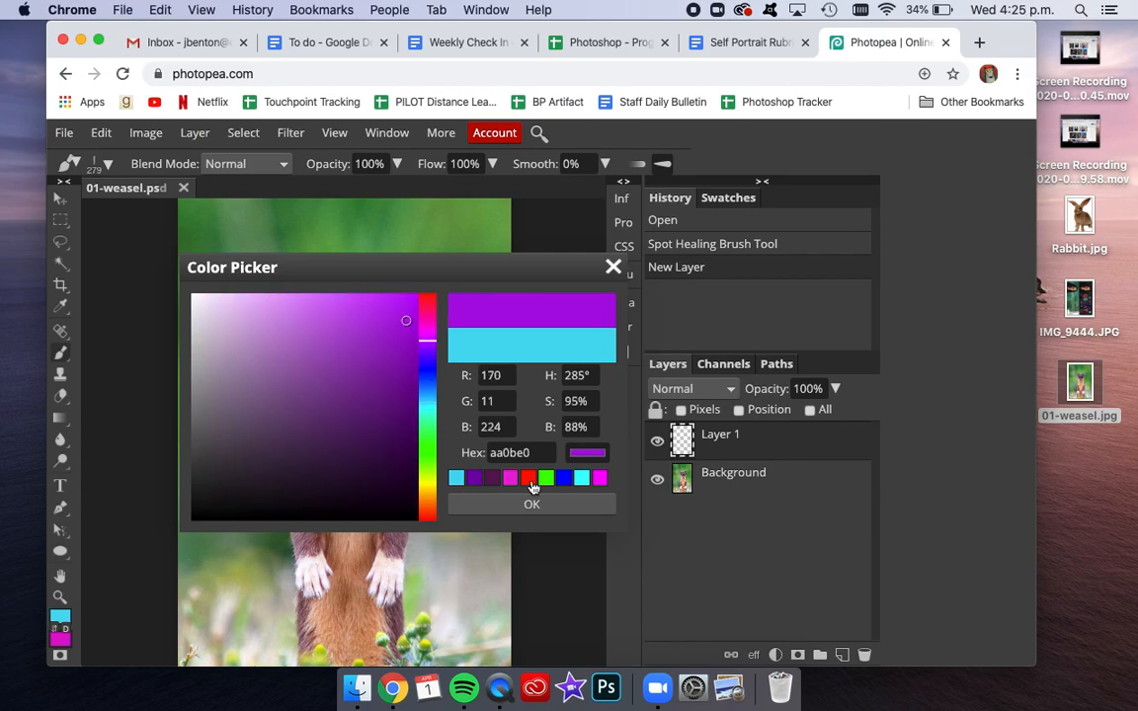
click(532, 504)
- Paint a long purple stroke down the background to the right of the weasel and erase a thin zigzag through it
mouse_move(405, 245)
mouse_down()
mouse_move(468, 282)
mouse_move(478, 329)
mouse_move(476, 369)
mouse_move(461, 379)
mouse_move(478, 426)
mouse_move(474, 534)
mouse_up()
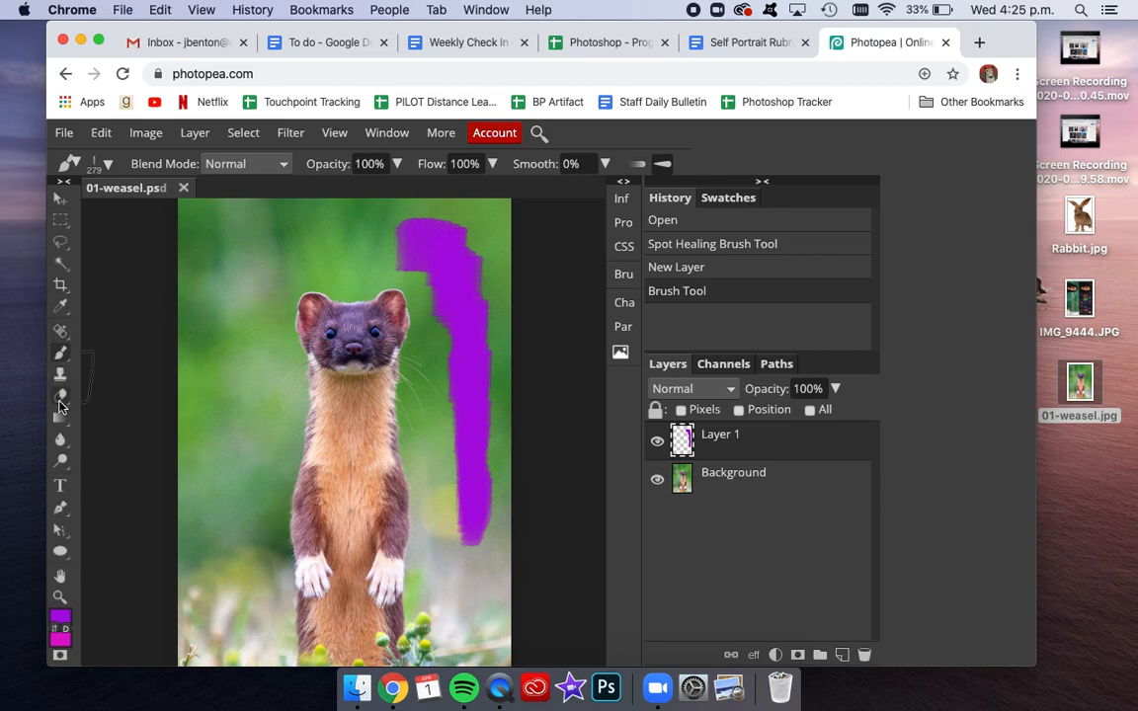
click(59, 398)
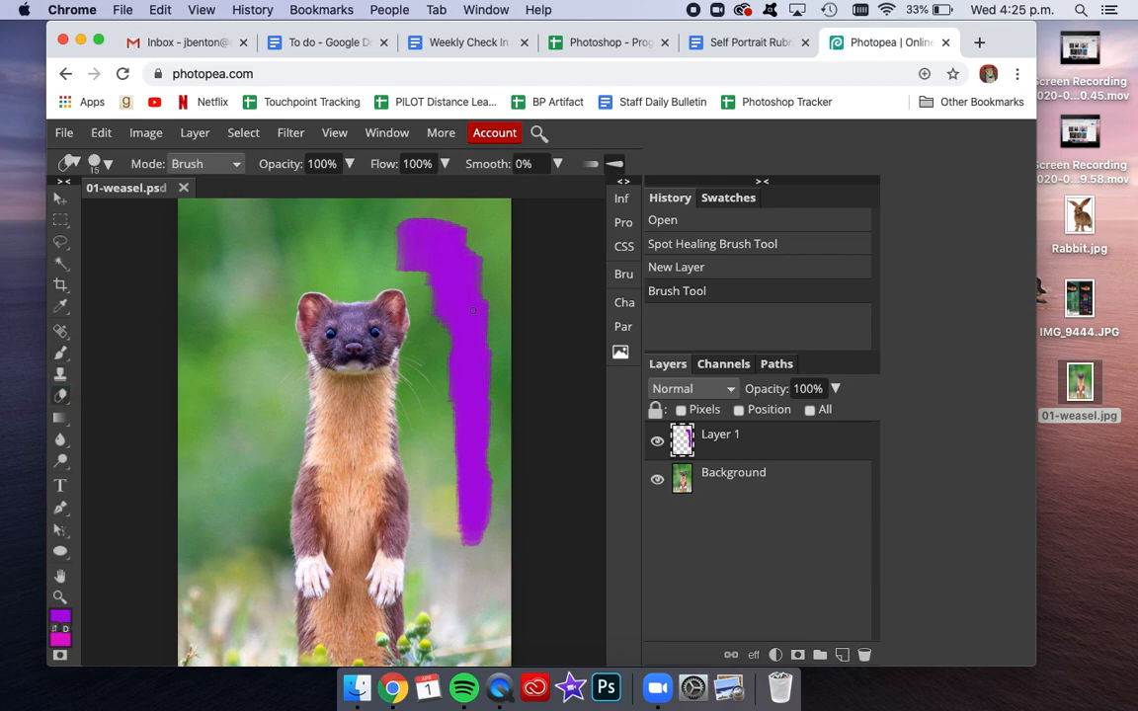
drag(454, 285, 463, 425)
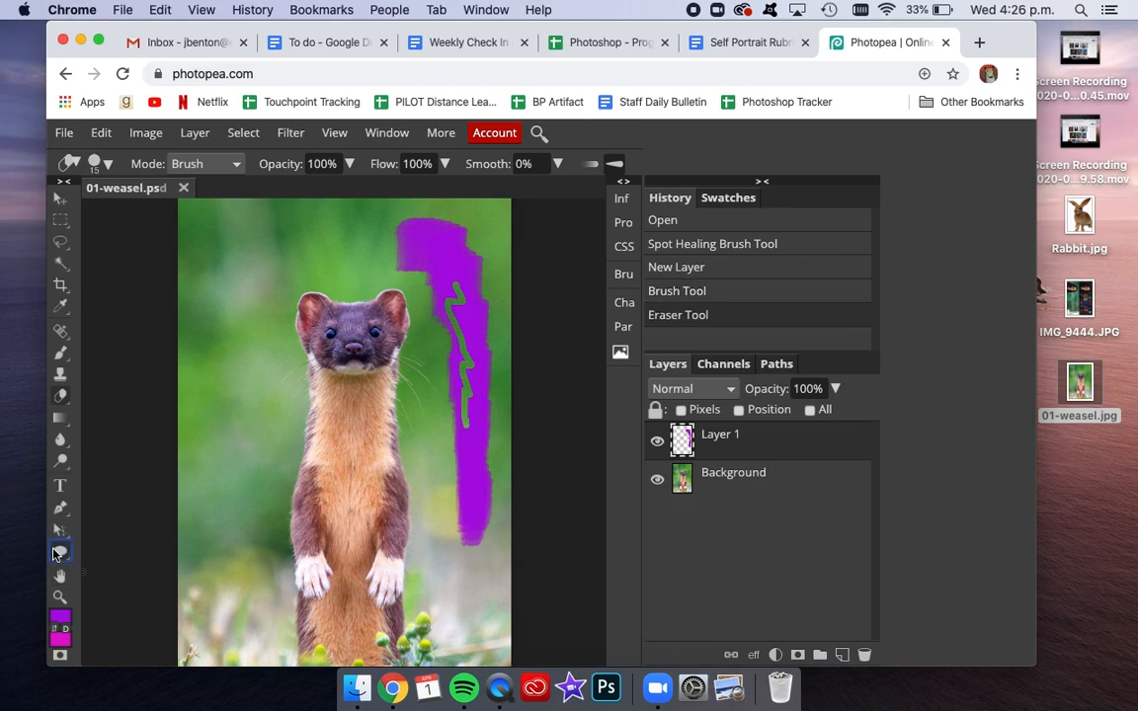
- Draw a yellow-green filled ellipse shape in the background to the left of the weasel's head
click(54, 555)
click(112, 565)
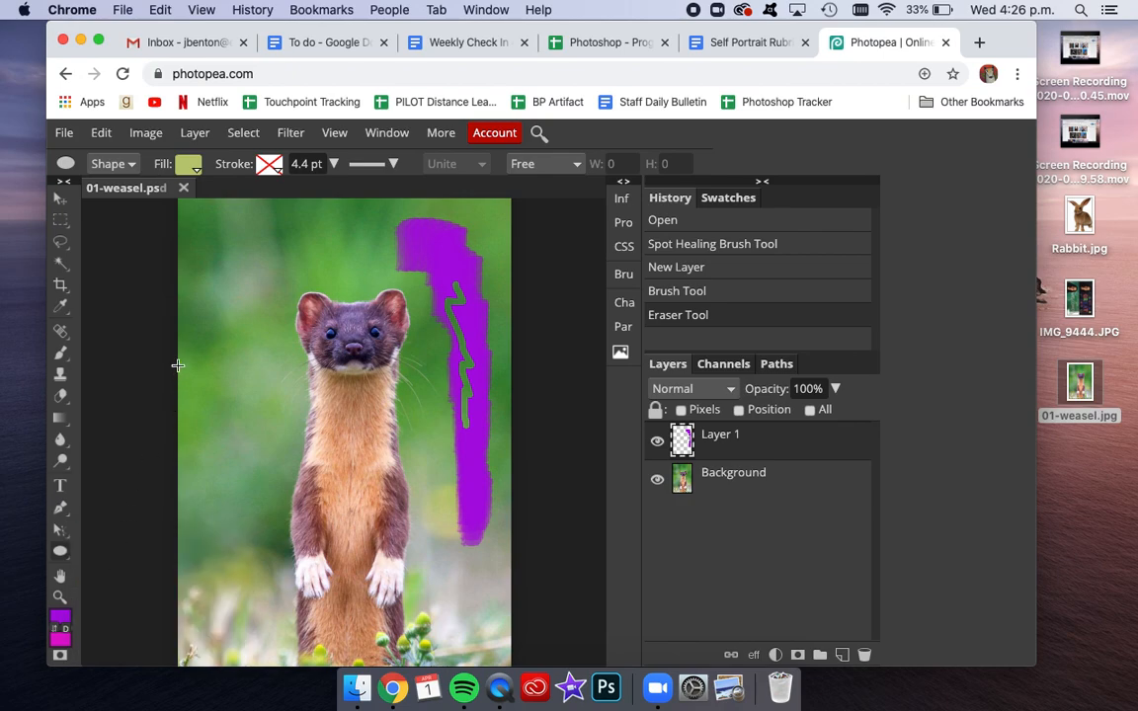
drag(198, 312, 272, 394)
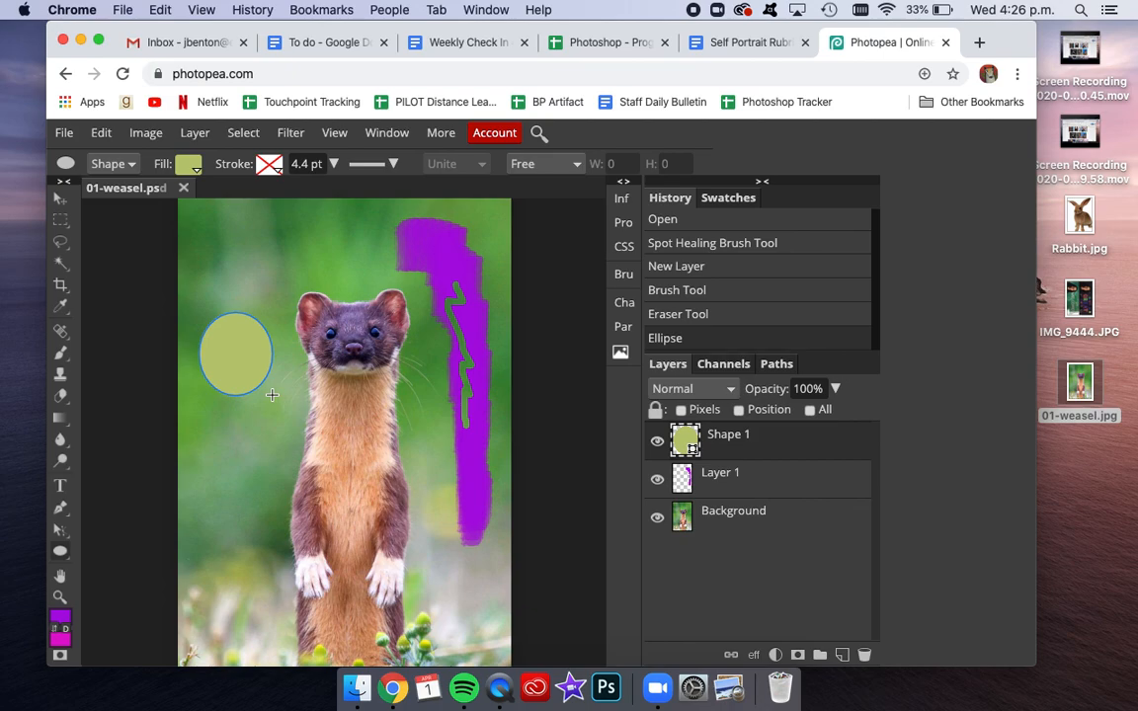
- Hide and reshow the ellipse shape layer, and move the purple stroke layer above it
click(657, 445)
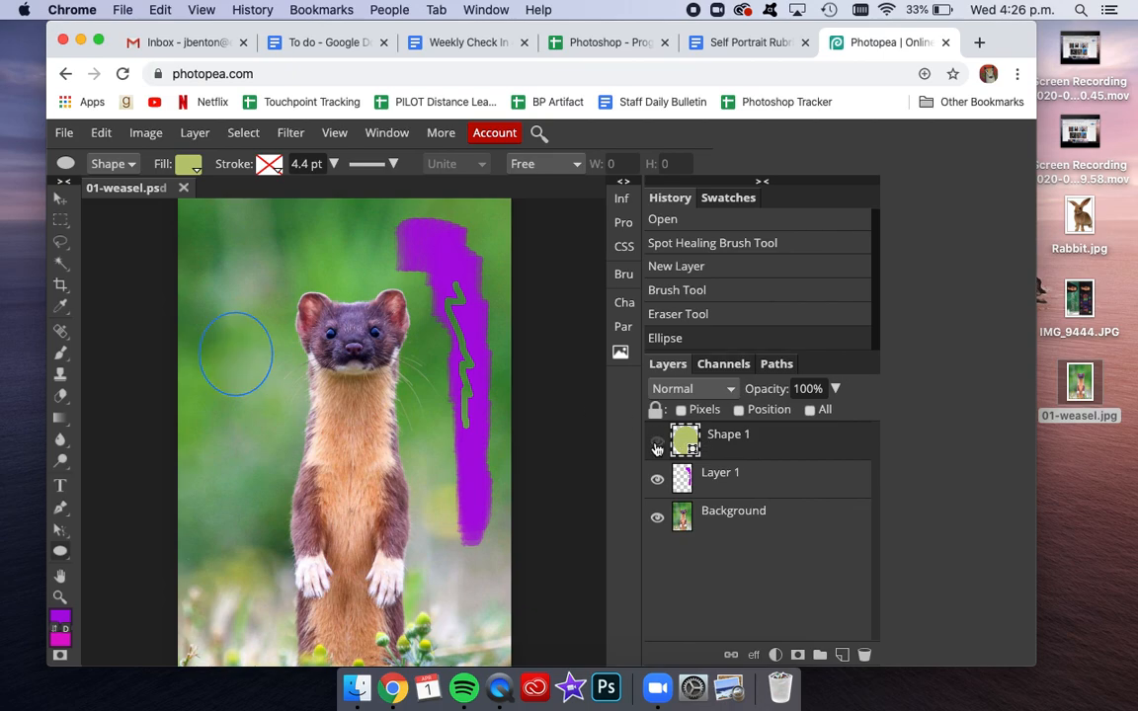
click(657, 446)
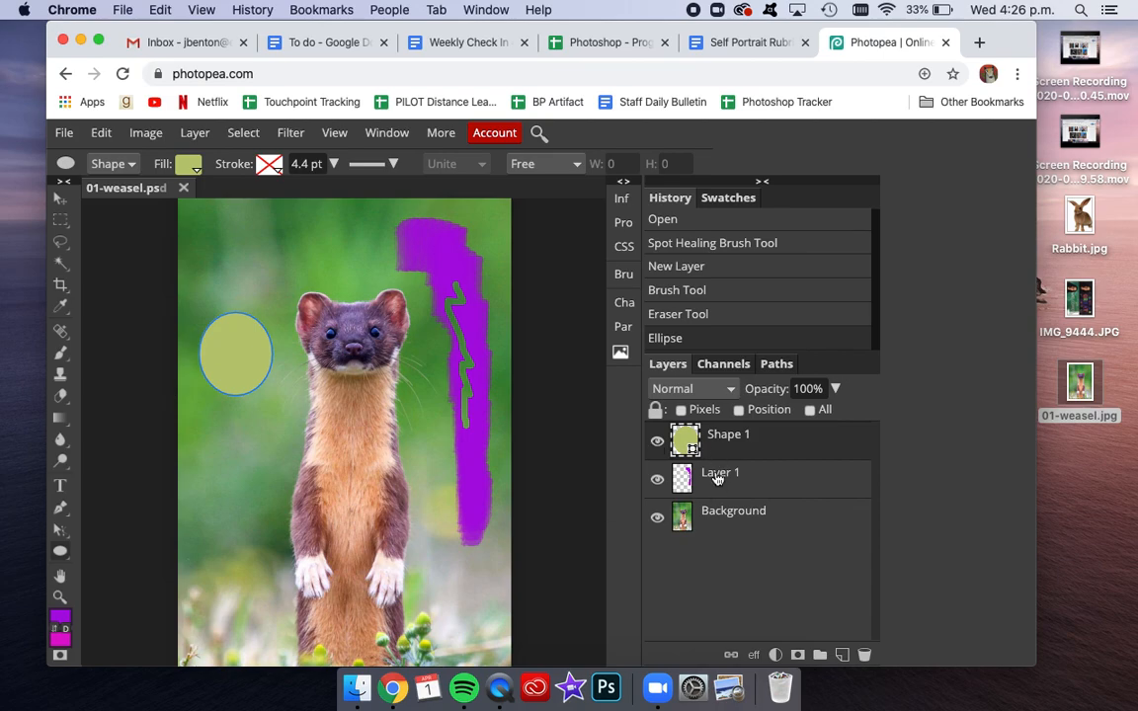
drag(717, 479, 692, 434)
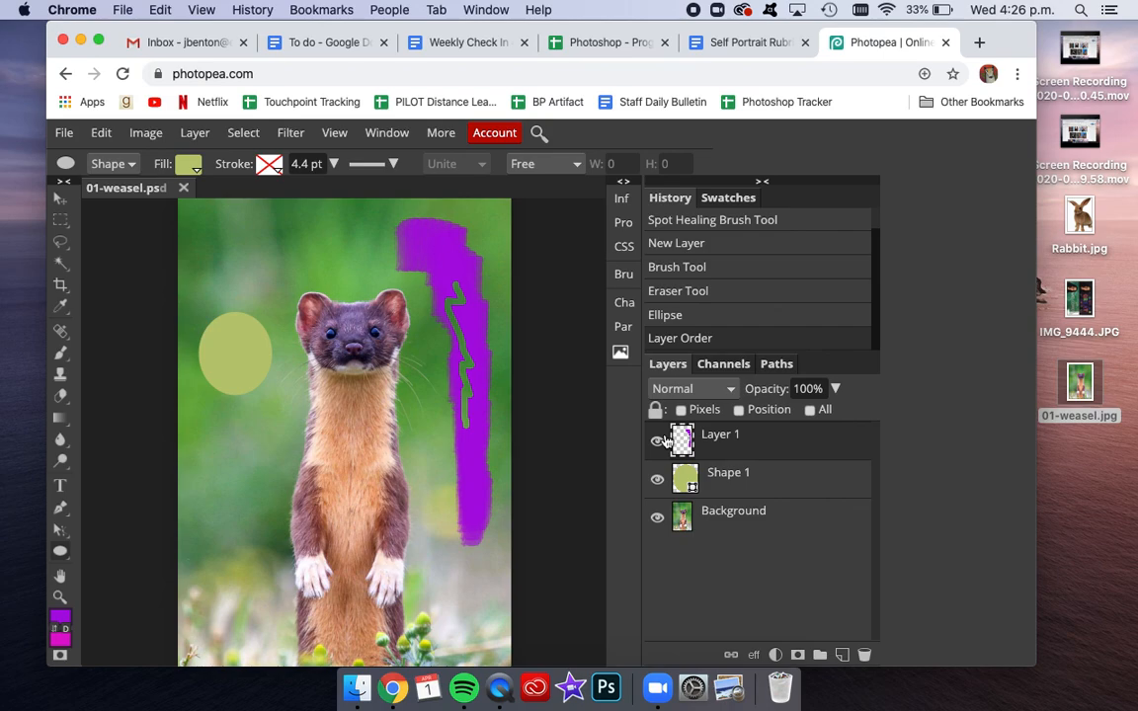
- Revert the weasel image to its originally opened state through the history
scroll(725, 299, up, 1)
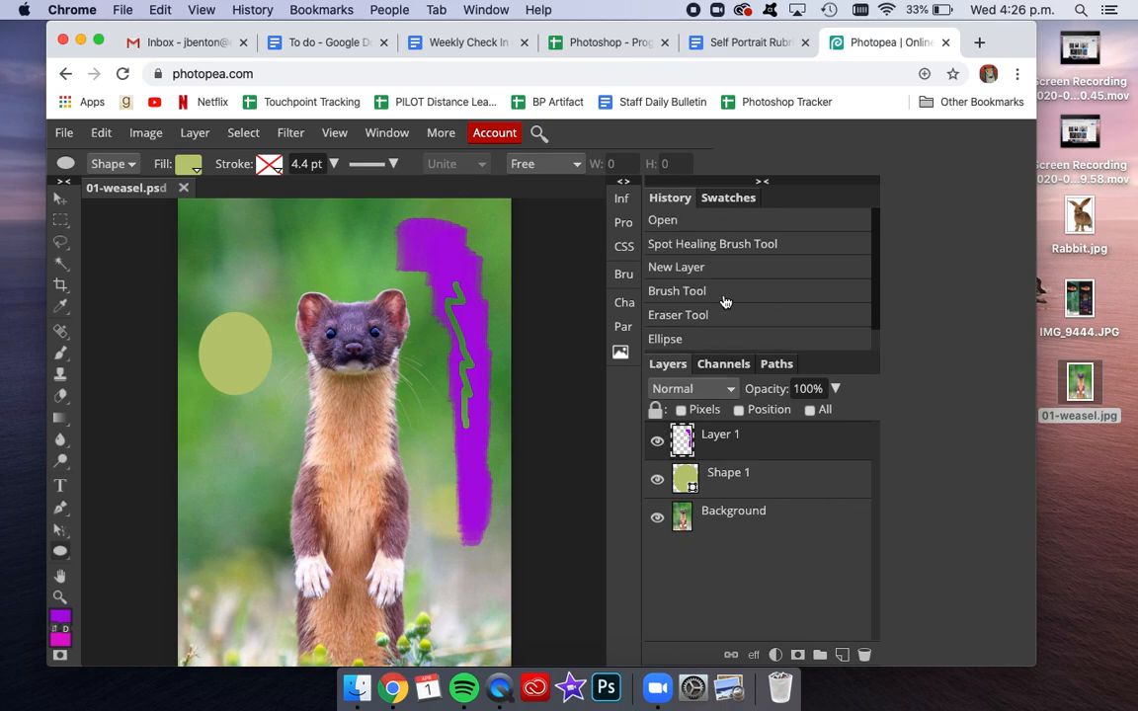
click(696, 221)
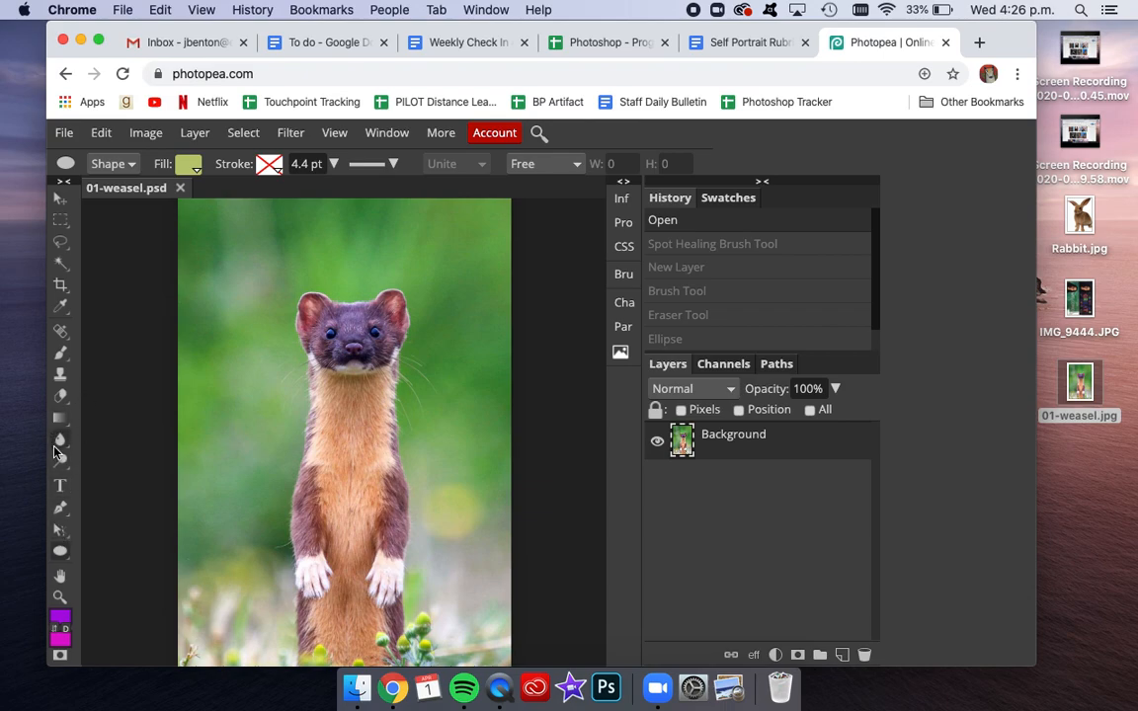
- Start a filled shape with the Pen tool, placing five anchor points up the weasel's side from its shoulder toward the neck
click(60, 507)
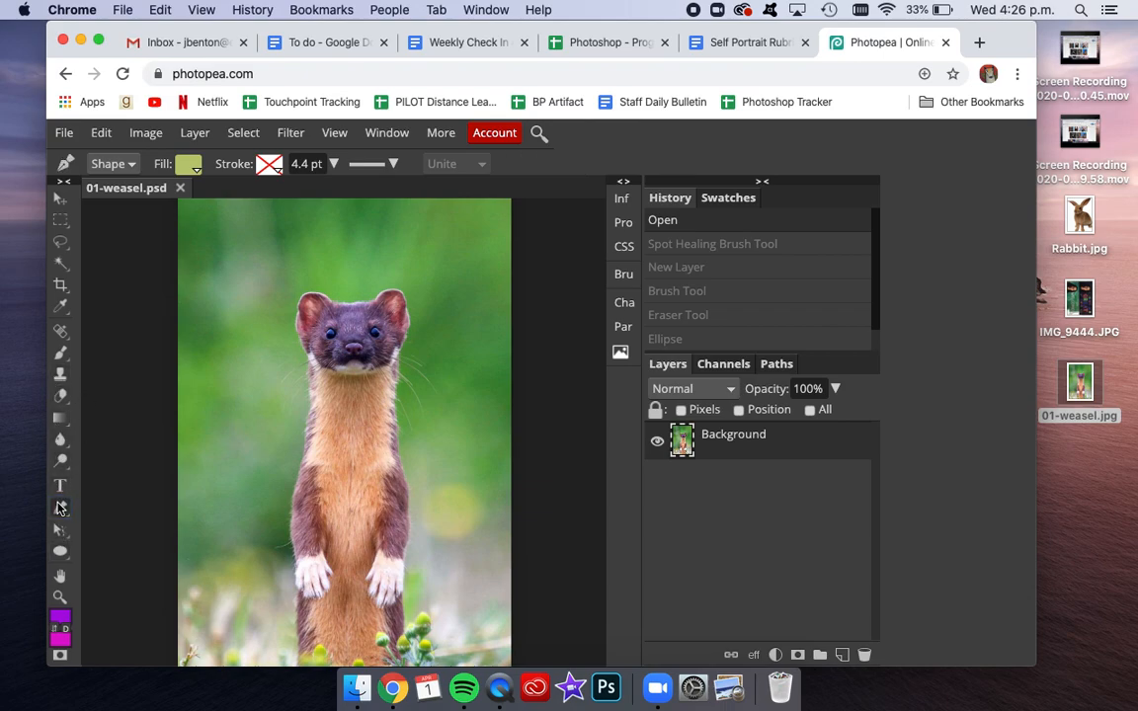
click(299, 470)
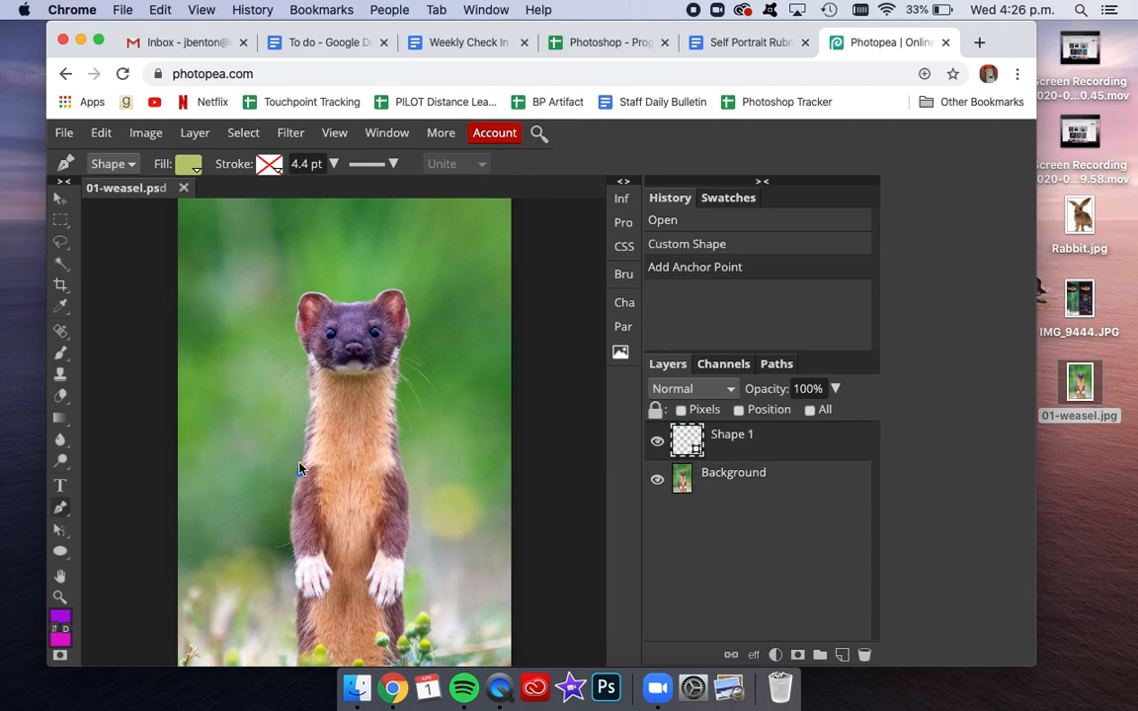
click(302, 460)
click(306, 451)
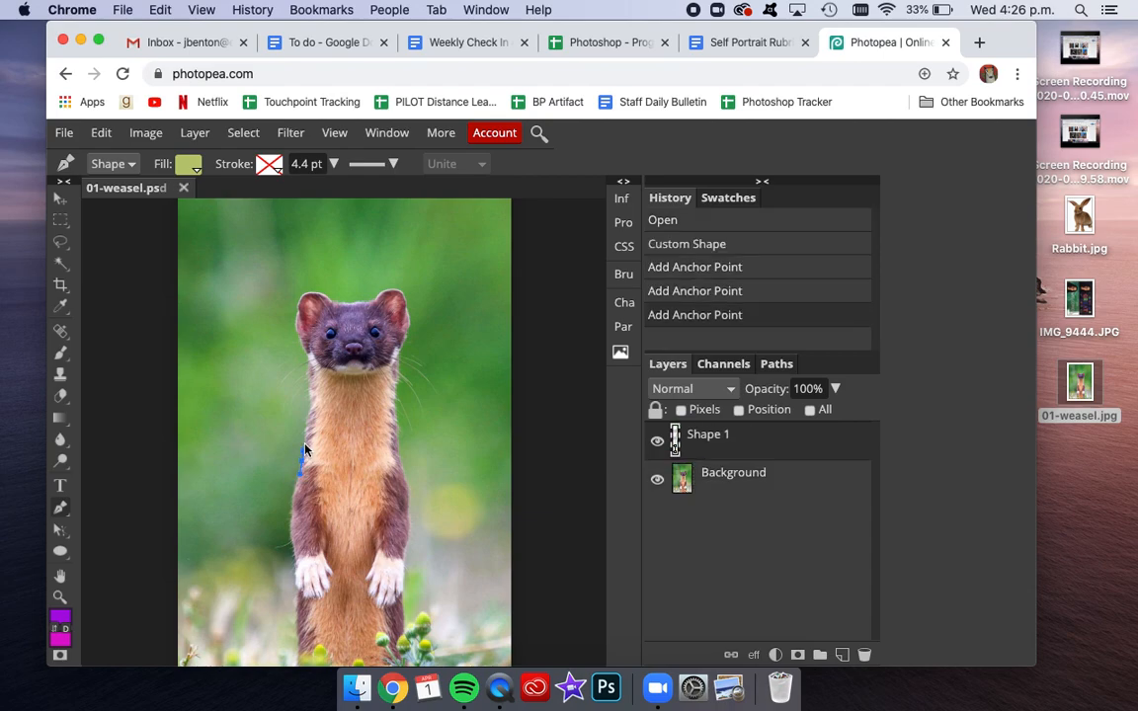
click(306, 444)
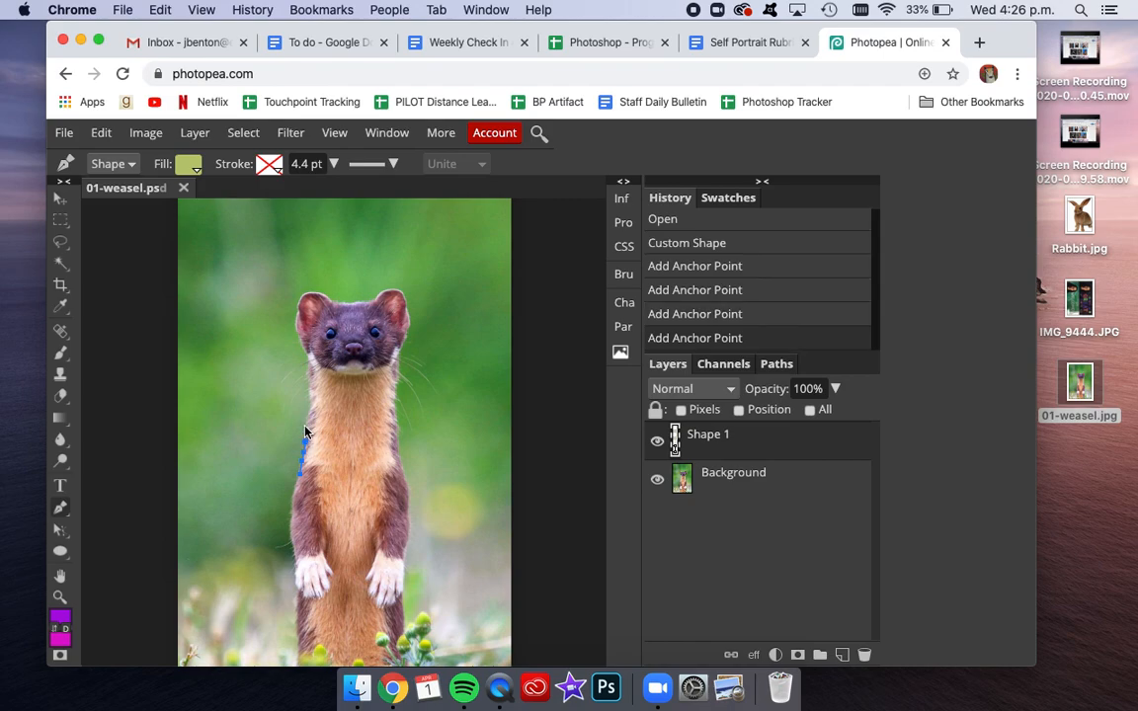
click(306, 426)
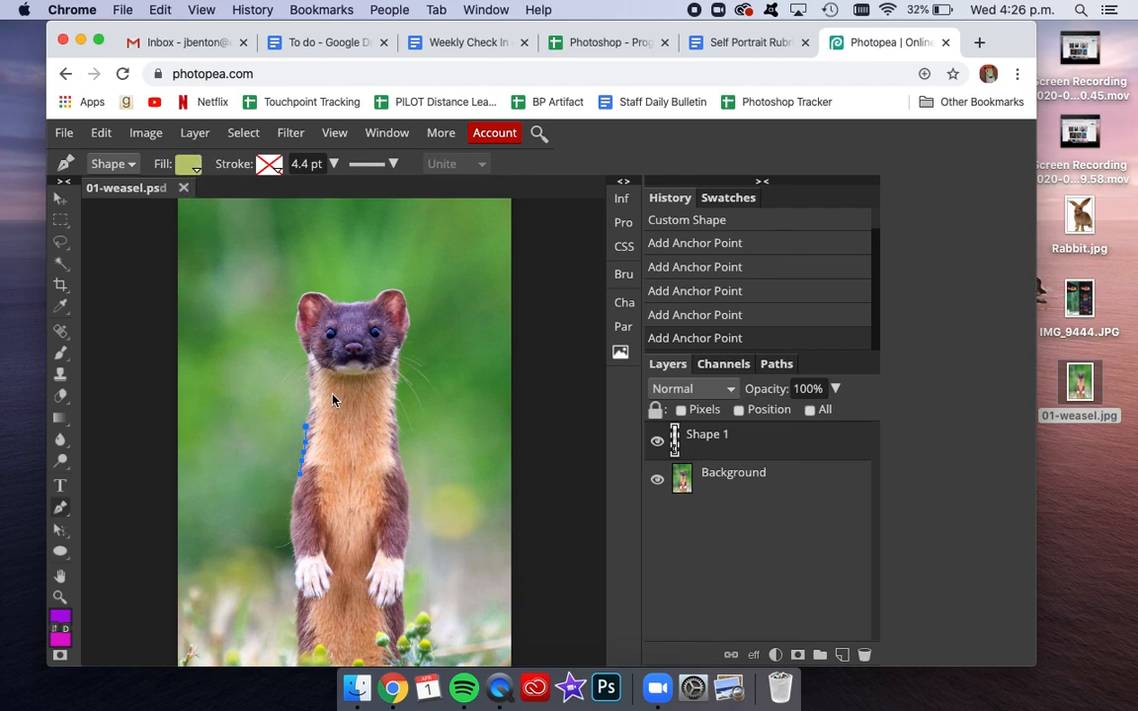
- Extend the pen shape into the background beside the weasel with a curved anchor, retract its outgoing handle, and add three corner points
click(204, 396)
drag(205, 396, 191, 501)
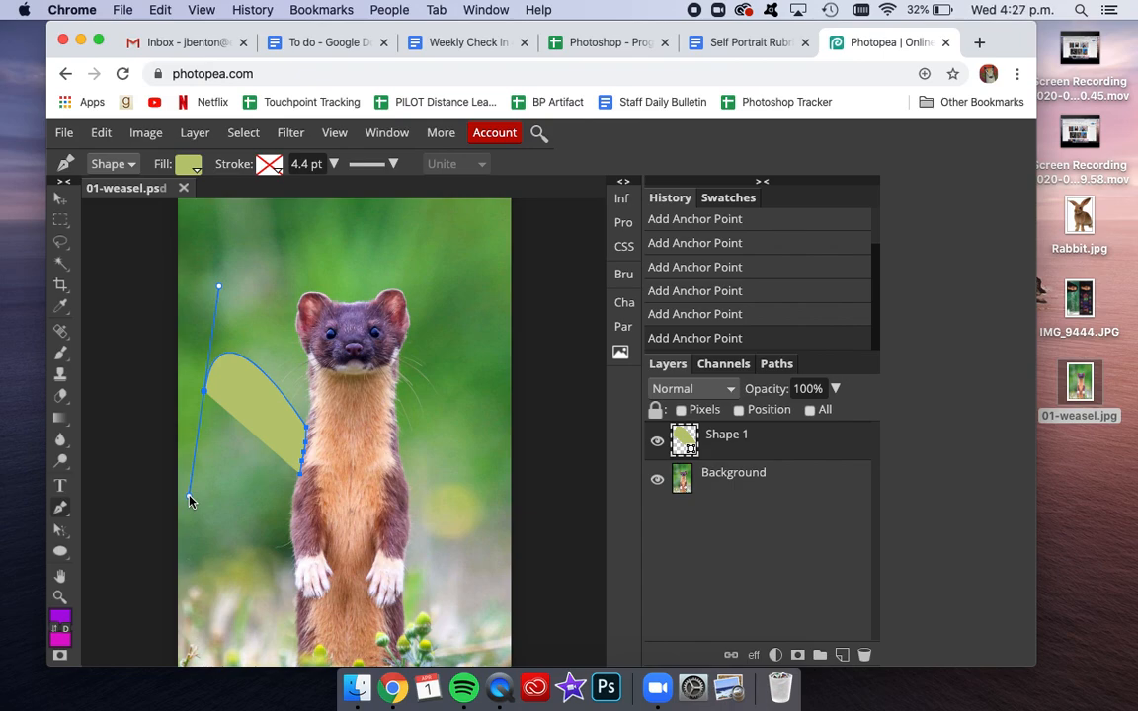
drag(191, 501, 206, 395)
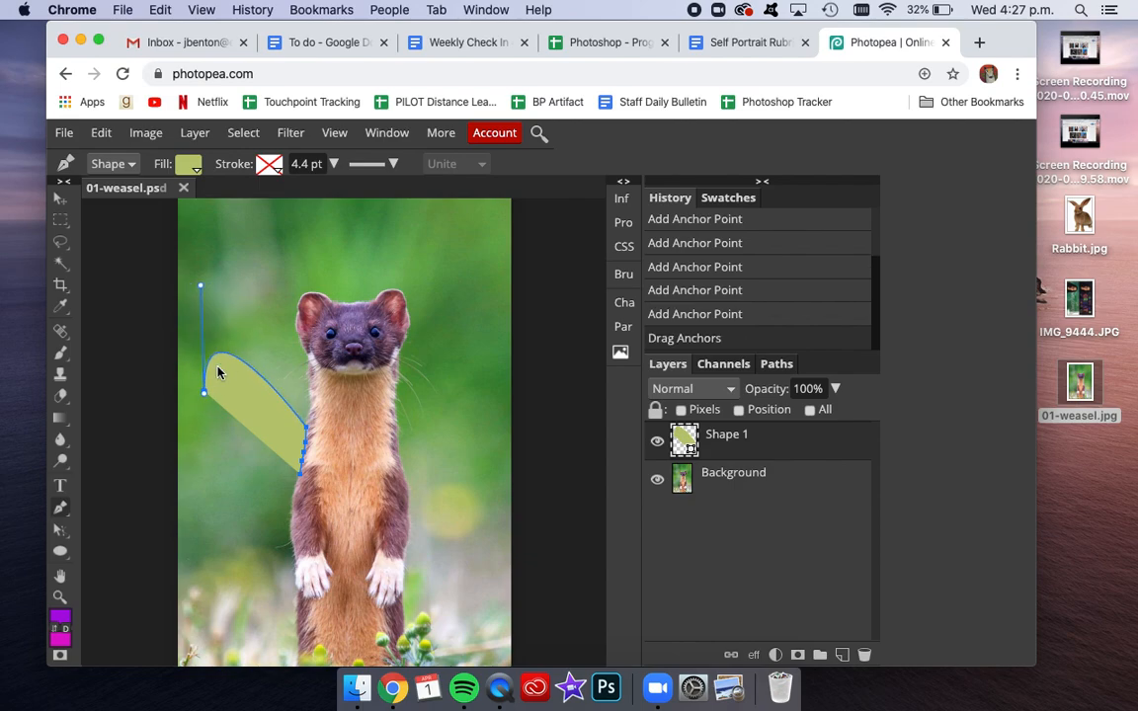
click(193, 436)
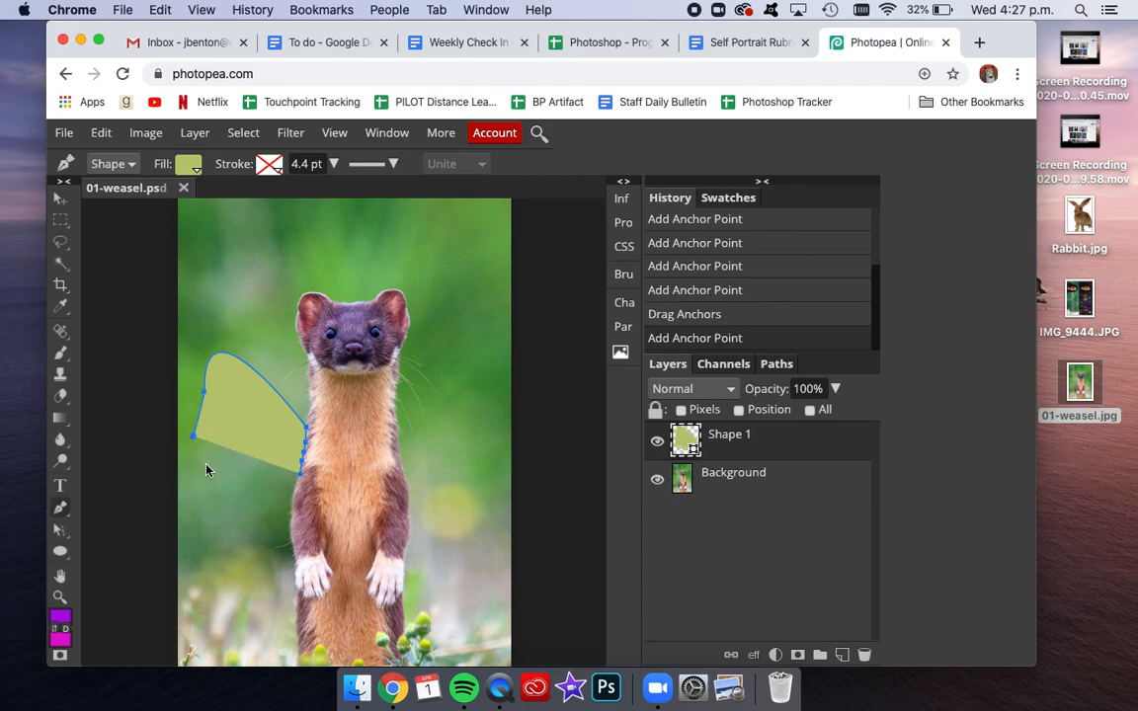
click(206, 464)
click(226, 502)
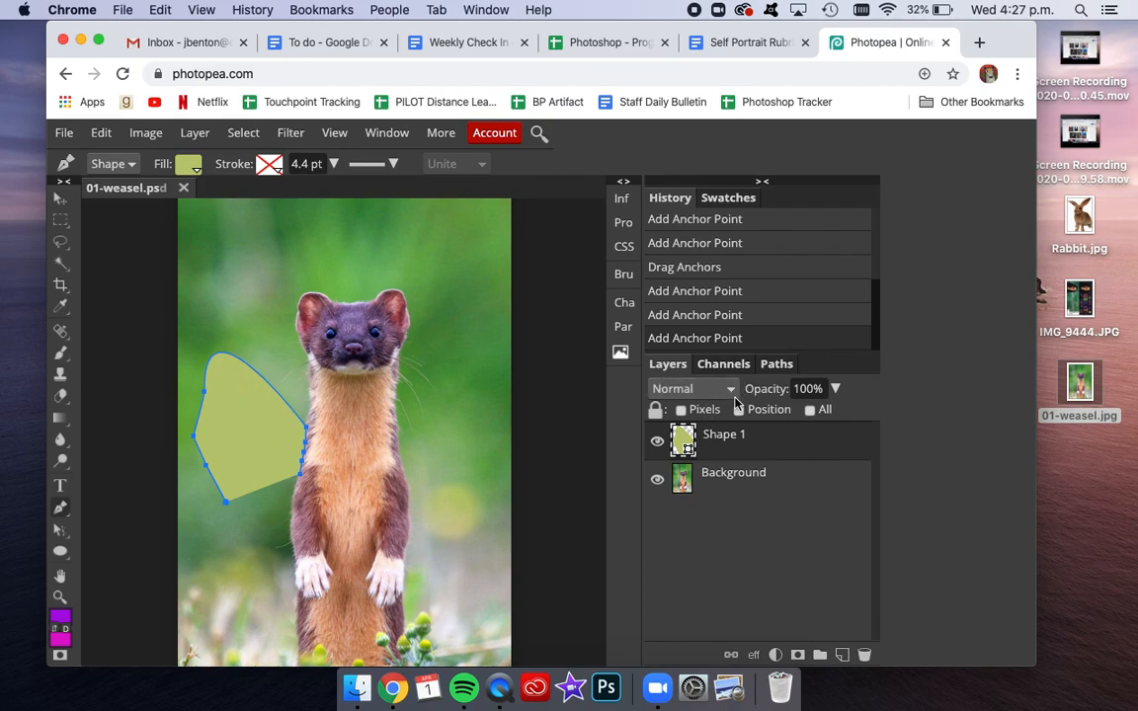
- Recolor the pen shape's fill to grey-green 85ad8b sampled from the background, with its layer temporarily hidden
click(658, 445)
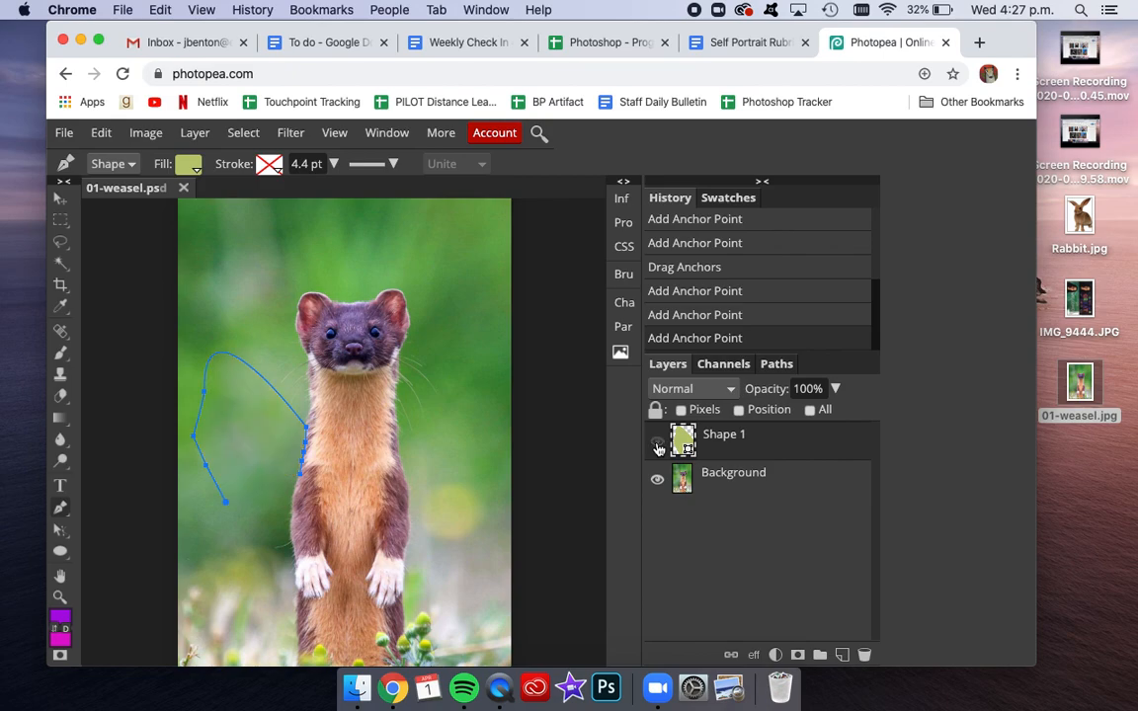
click(689, 452)
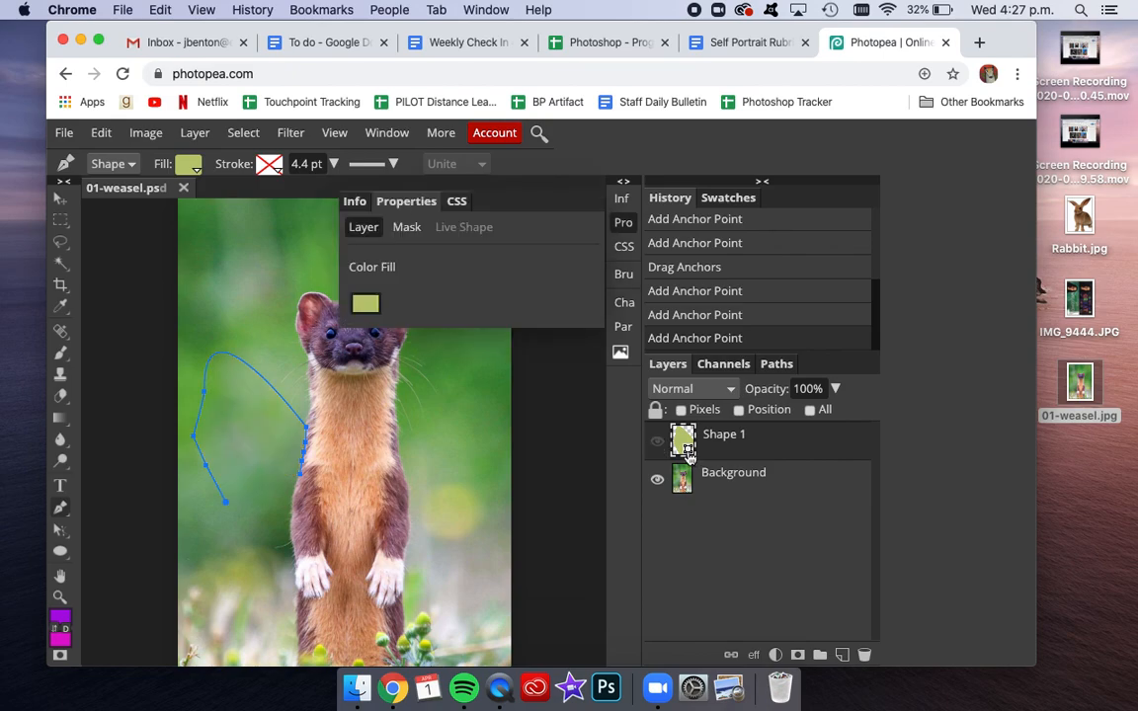
click(366, 304)
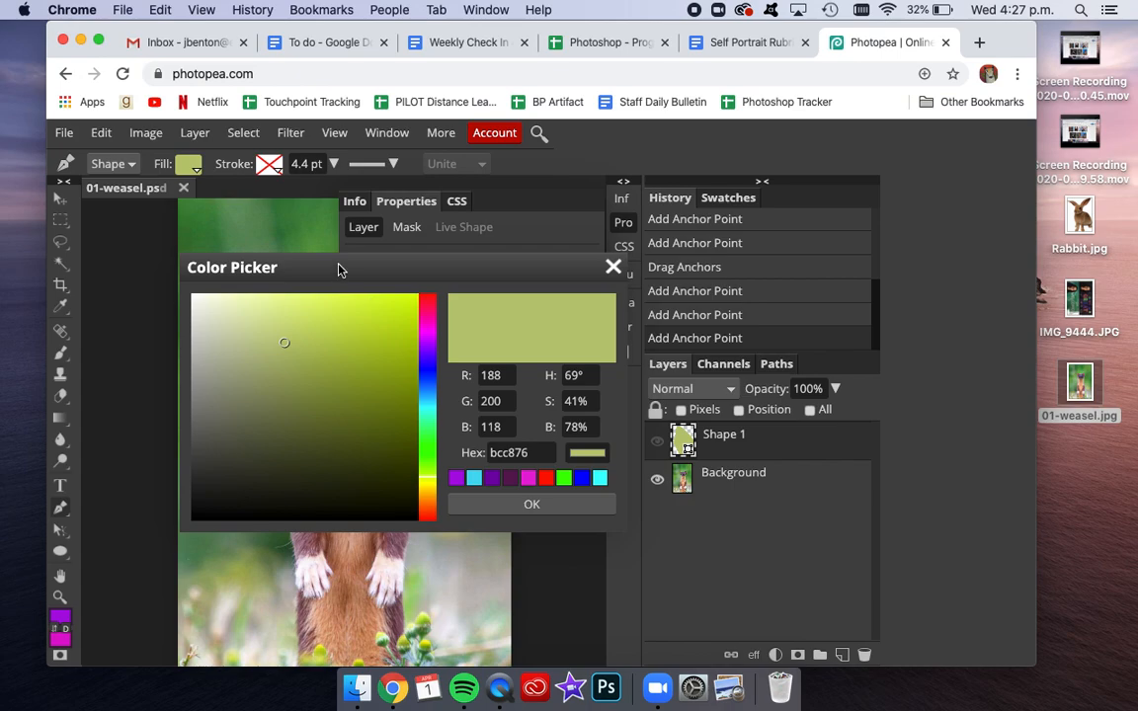
drag(296, 261, 600, 195)
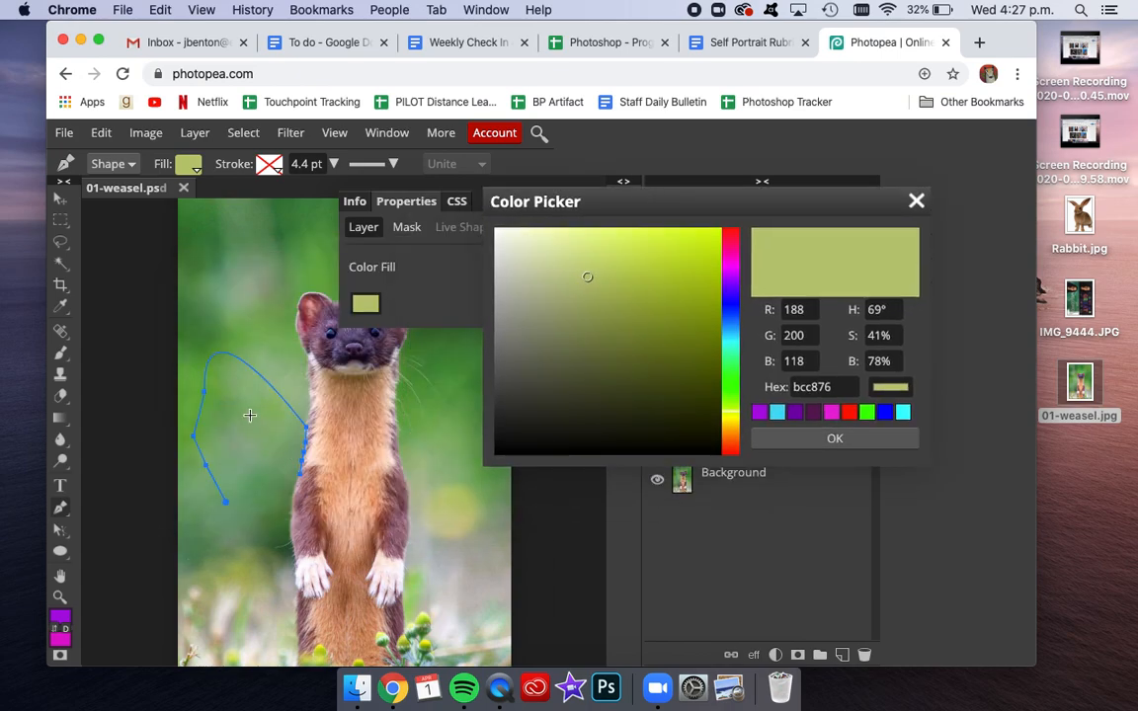
click(227, 380)
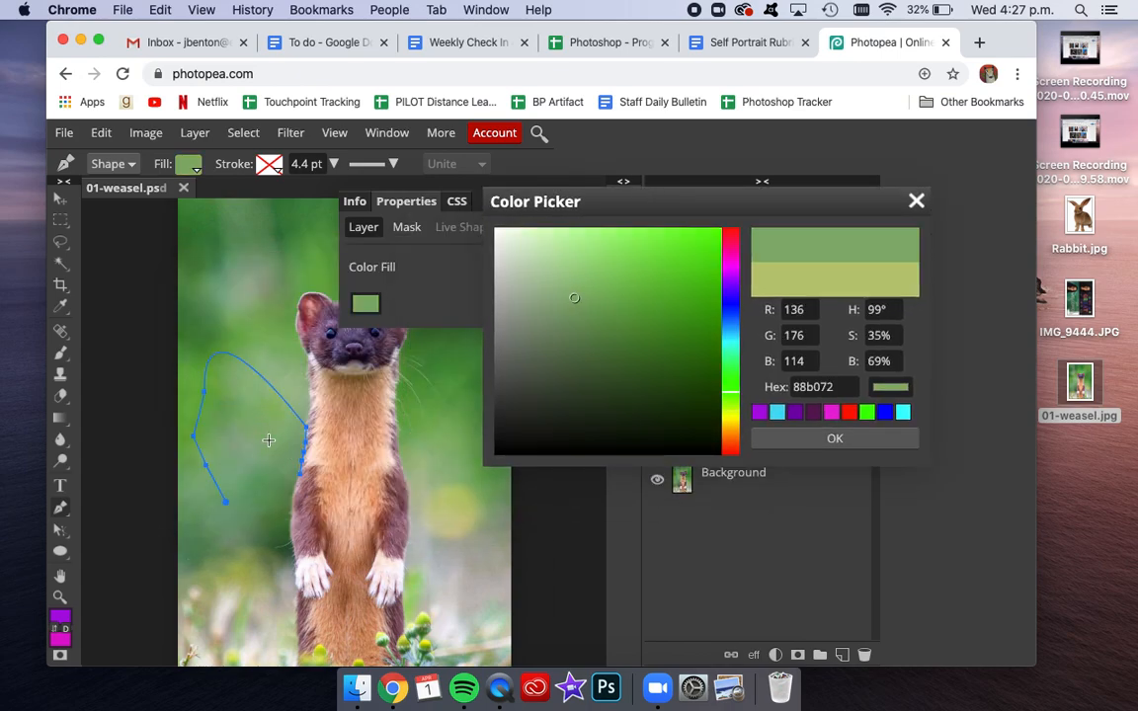
click(223, 410)
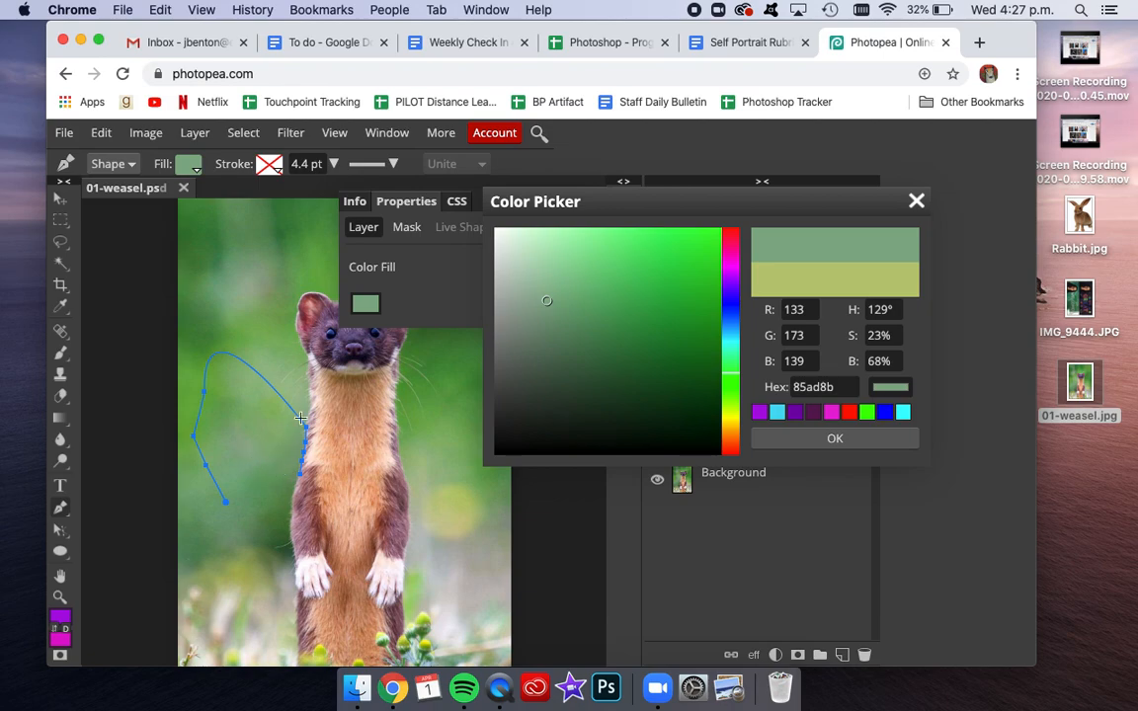
click(841, 447)
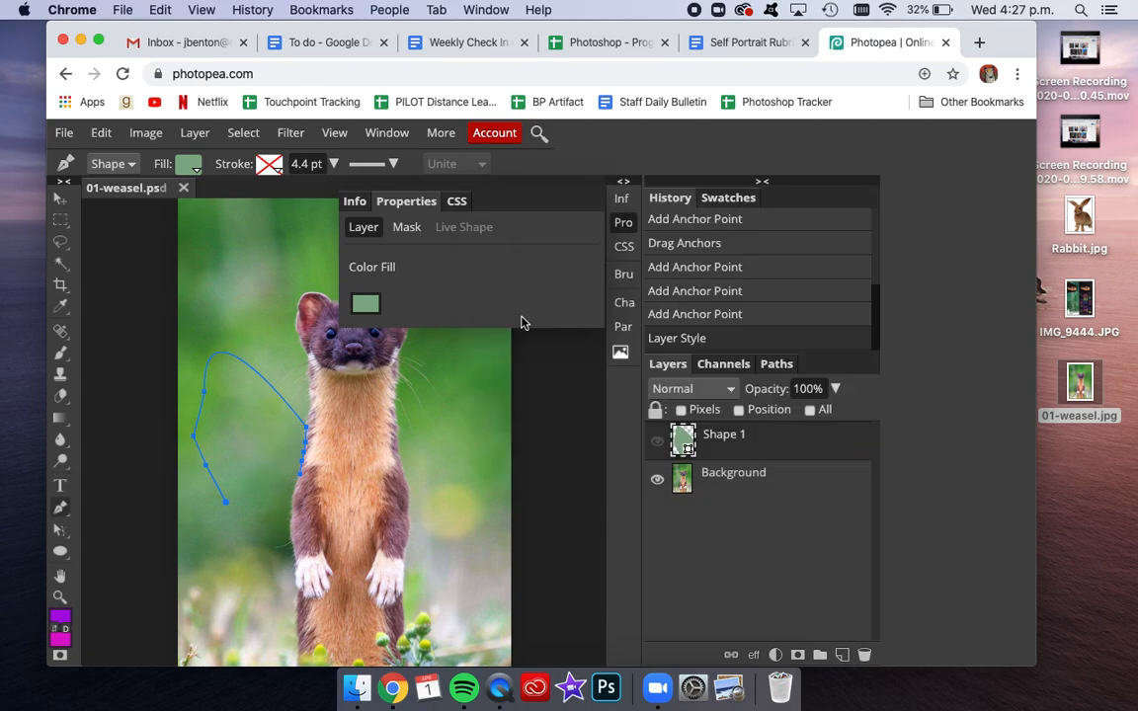
click(625, 223)
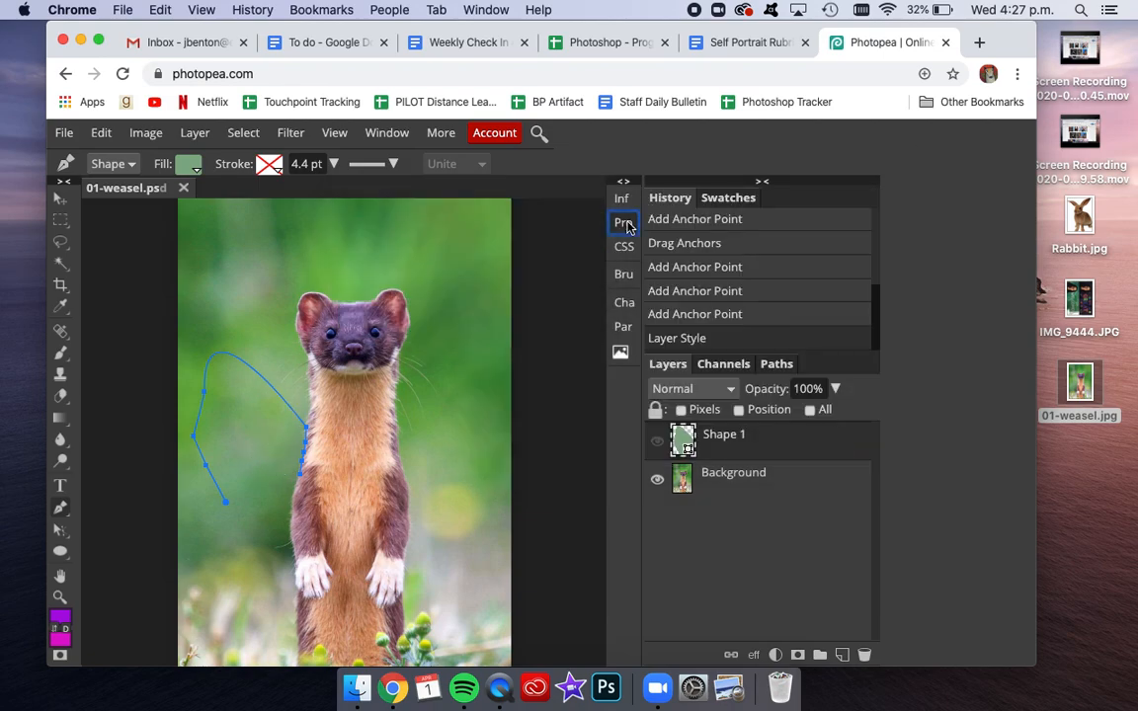
click(658, 442)
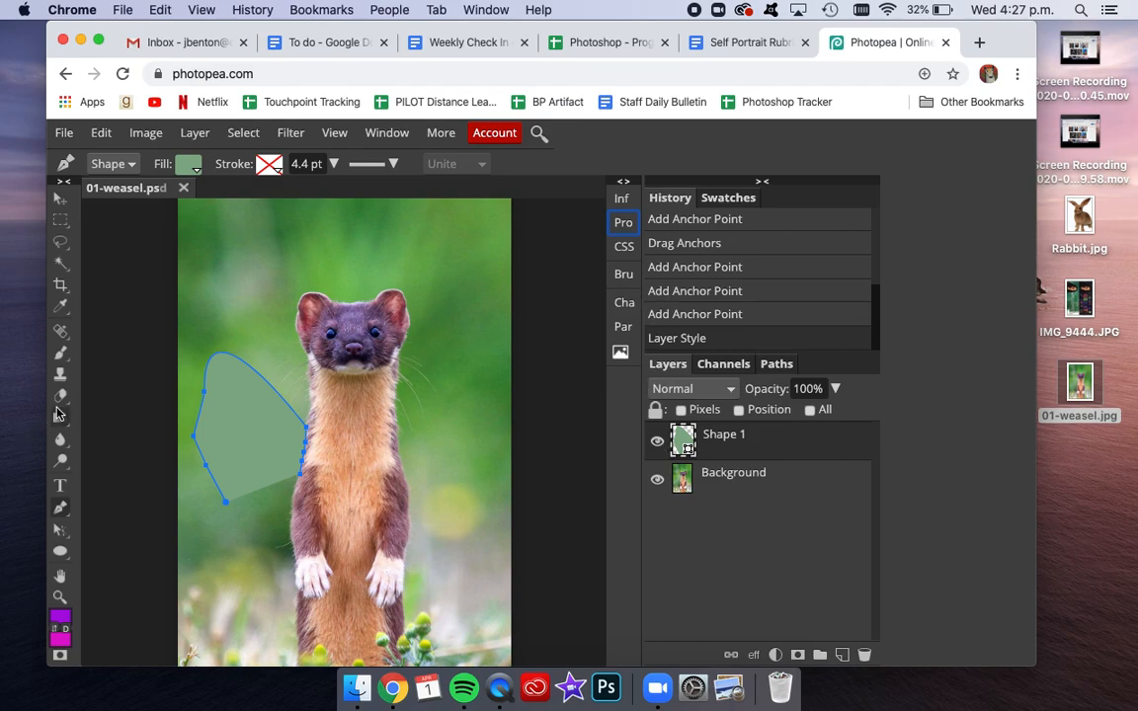
- Fill a new layer with a linear purple-to-magenta gradient running across the image, and place that layer beneath the pen shape
click(841, 657)
key(g)
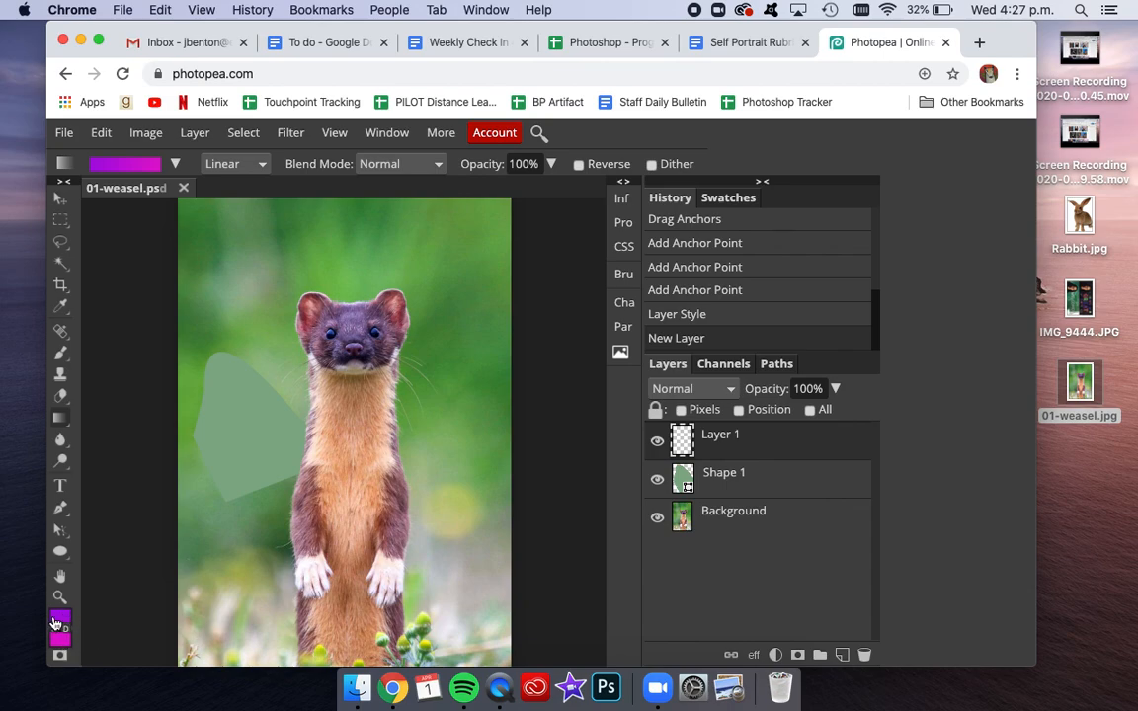
drag(252, 318, 462, 333)
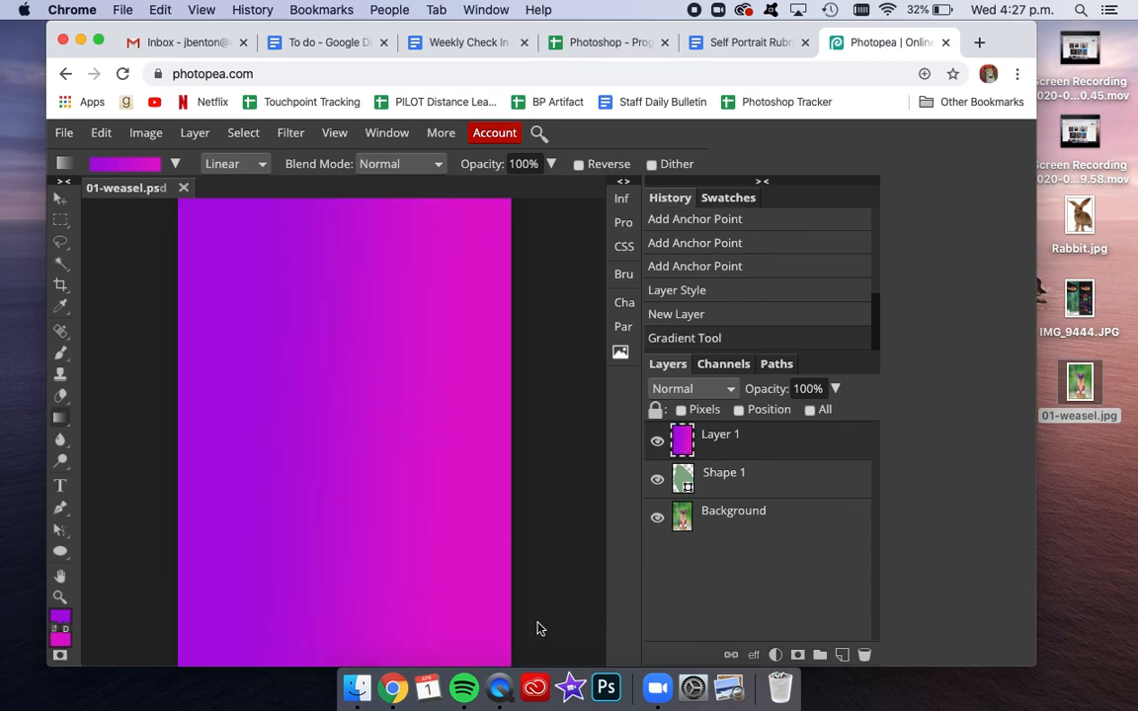
drag(729, 453, 731, 499)
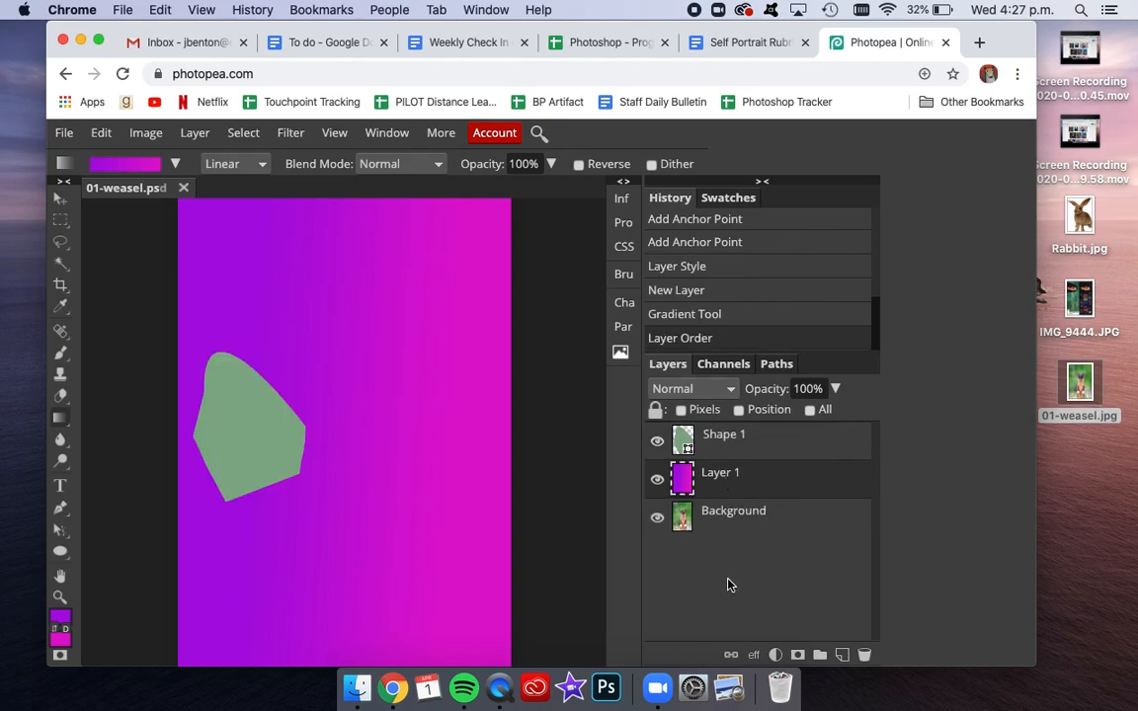
- Undo the pen shape and gradient work by returning the weasel image to its opened history state
scroll(738, 247, up, 5)
click(730, 223)
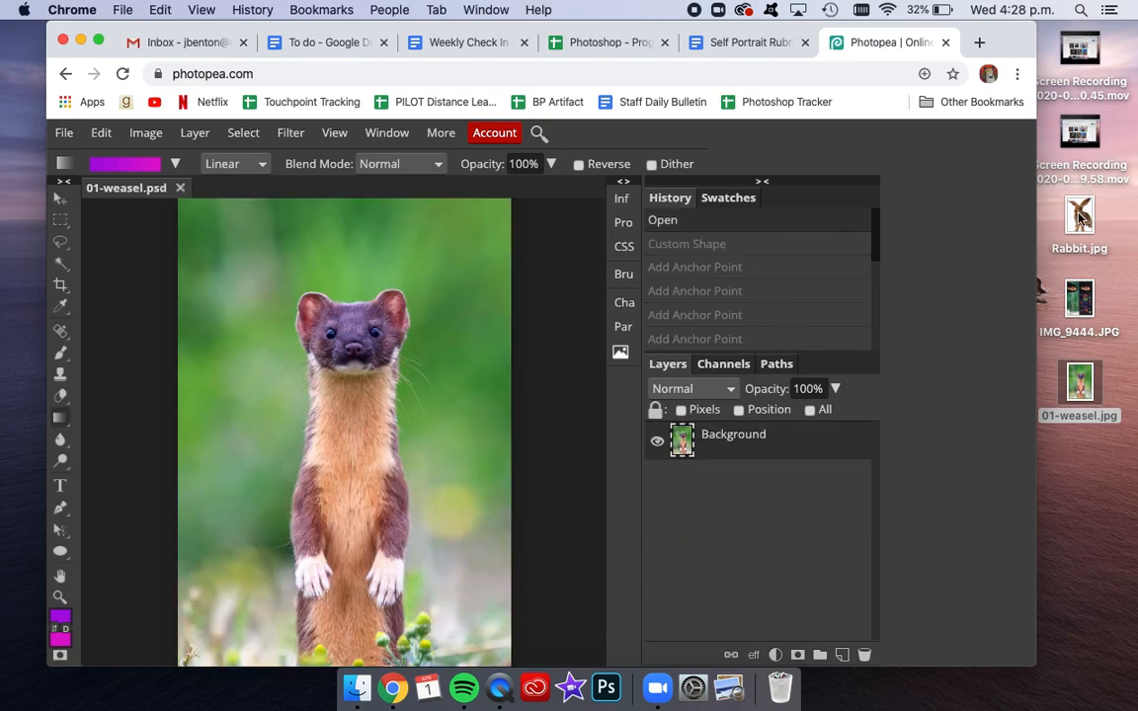
- Open Rabbit.jpg from the desktop as a separate document, duplicate its Background layer, and hide the original
drag(1080, 215, 241, 187)
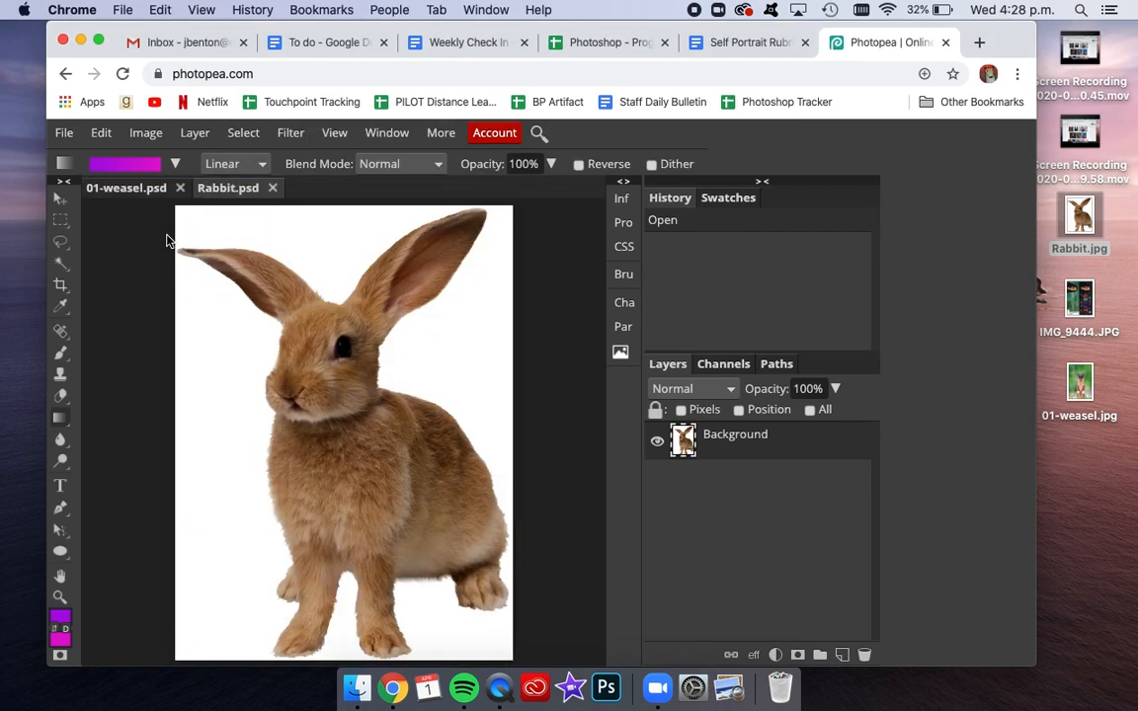
drag(762, 450, 842, 660)
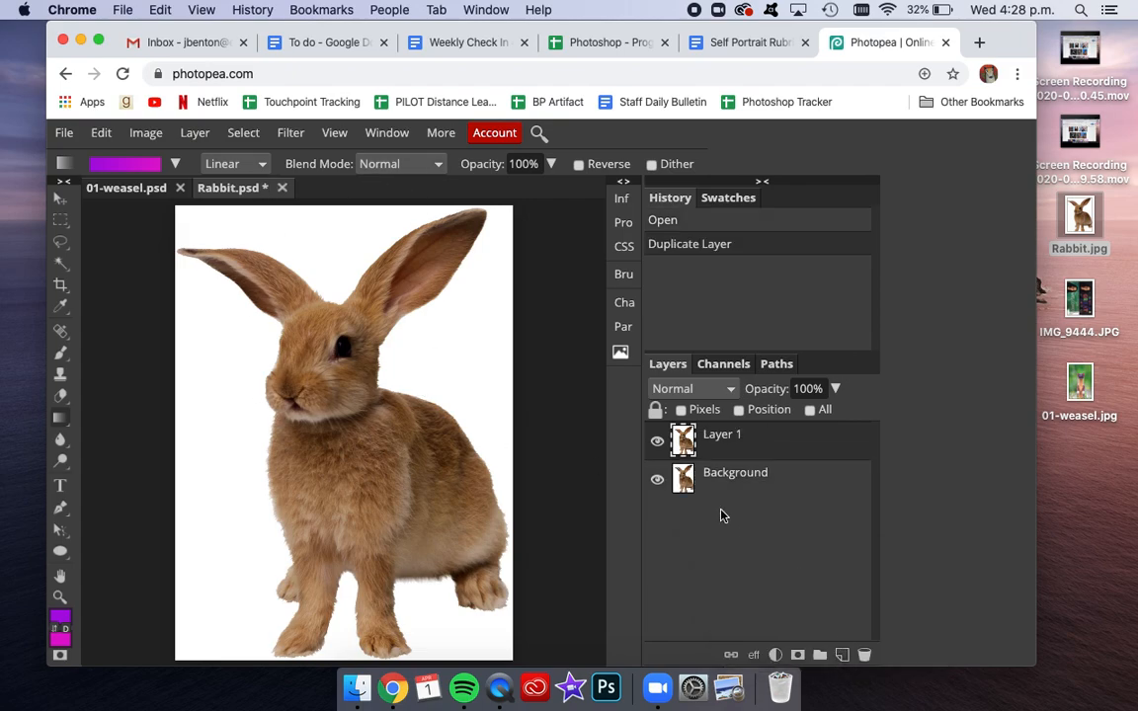
click(658, 483)
- Delete the white background around the rabbit on the duplicate layer using a Magic Wand selection with tolerance 10, and deselect
click(62, 264)
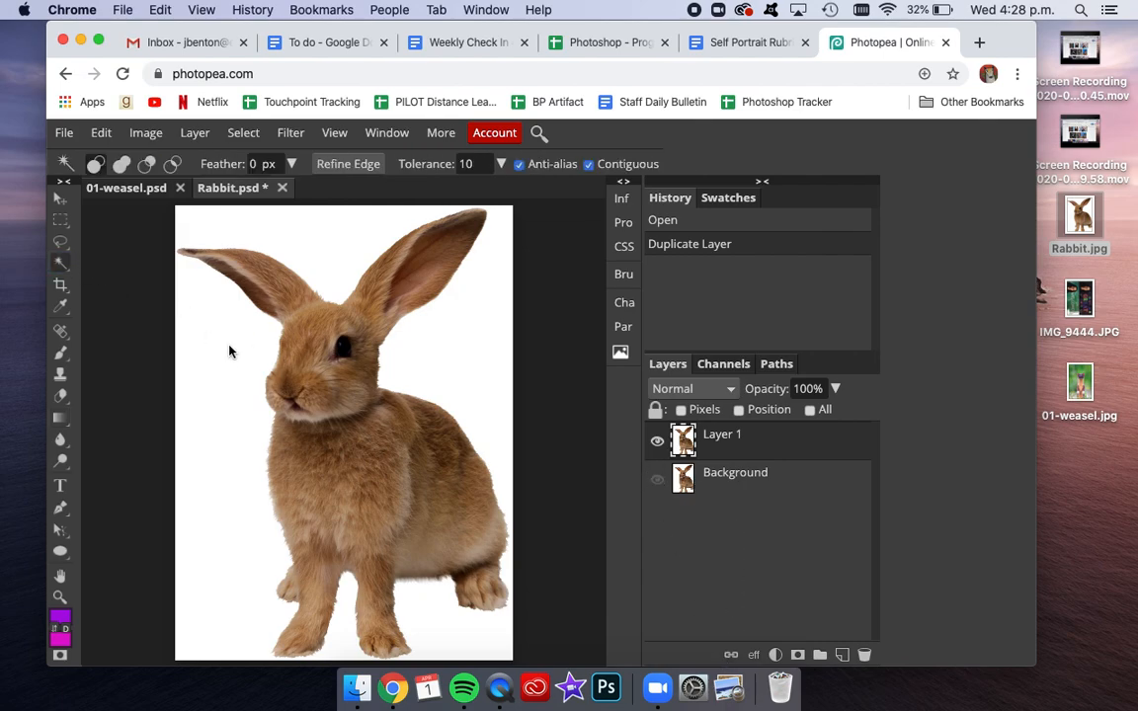
click(241, 360)
key(Delete)
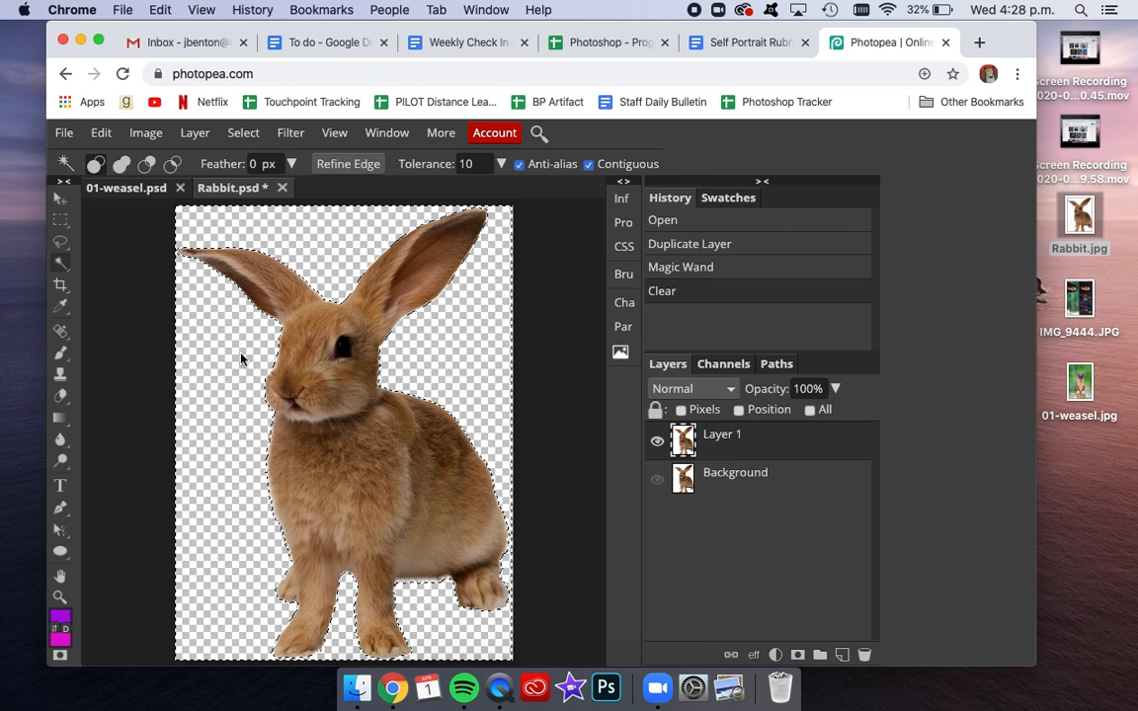
key(super+d)
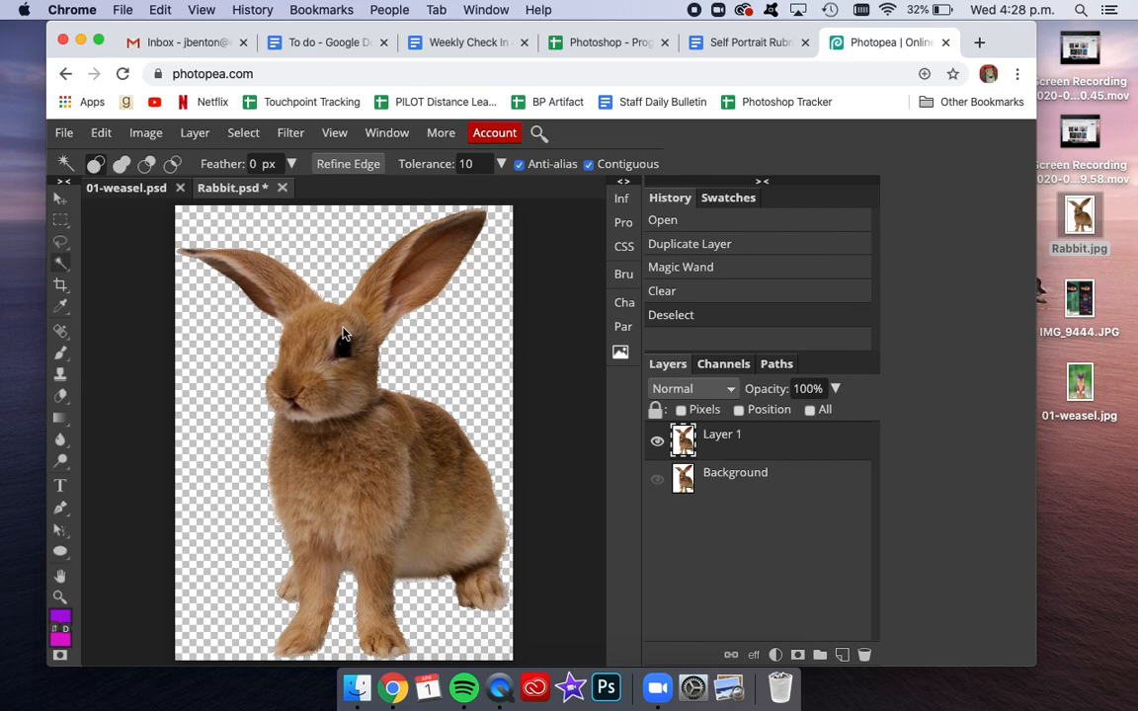
- Free Transform the cut-out rabbit layer down to about 69% width and 61% height, anchored at the canvas's lower-left corner
click(109, 135)
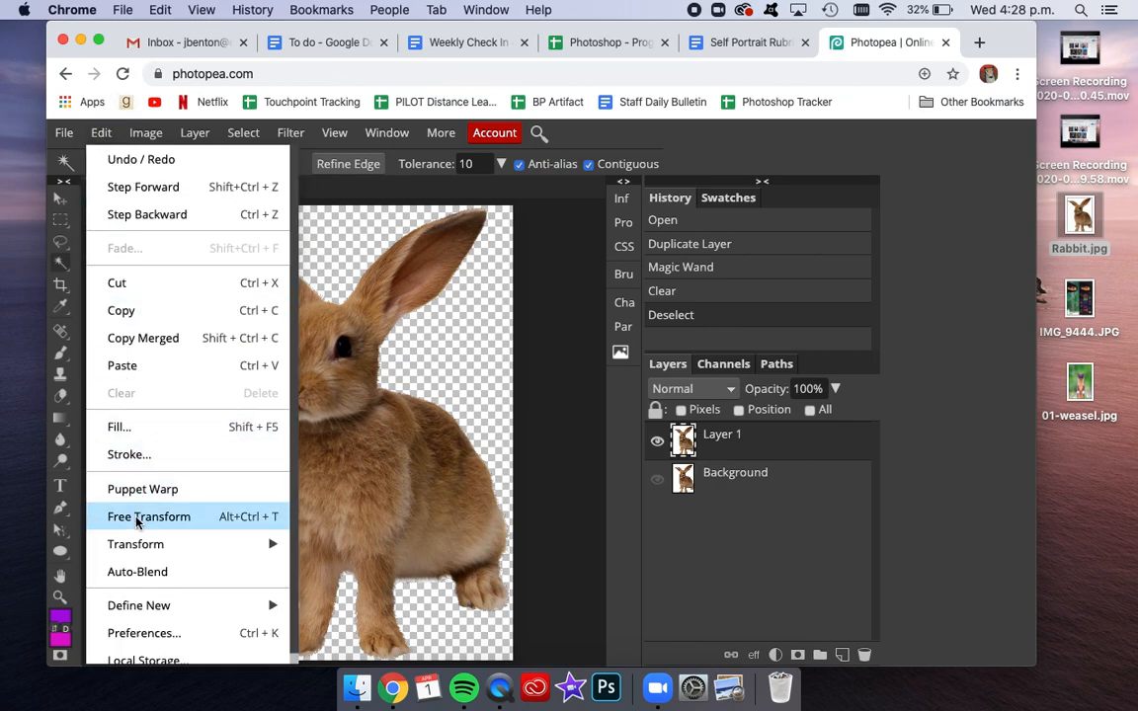
click(240, 517)
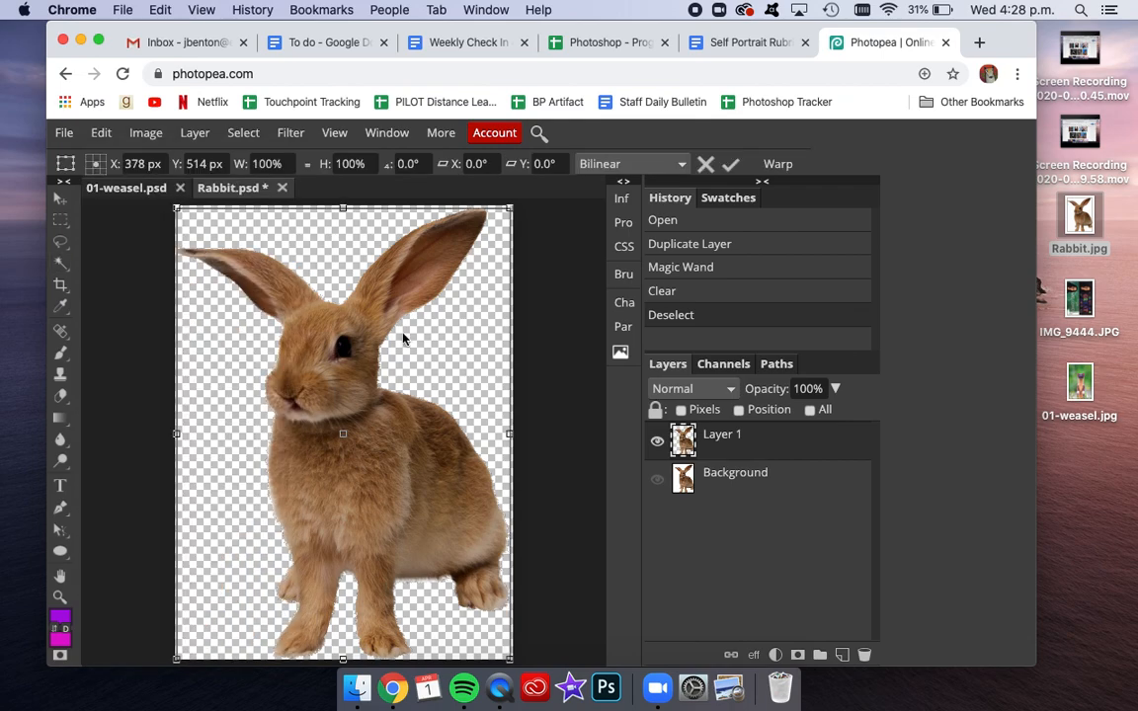
drag(506, 217, 407, 385)
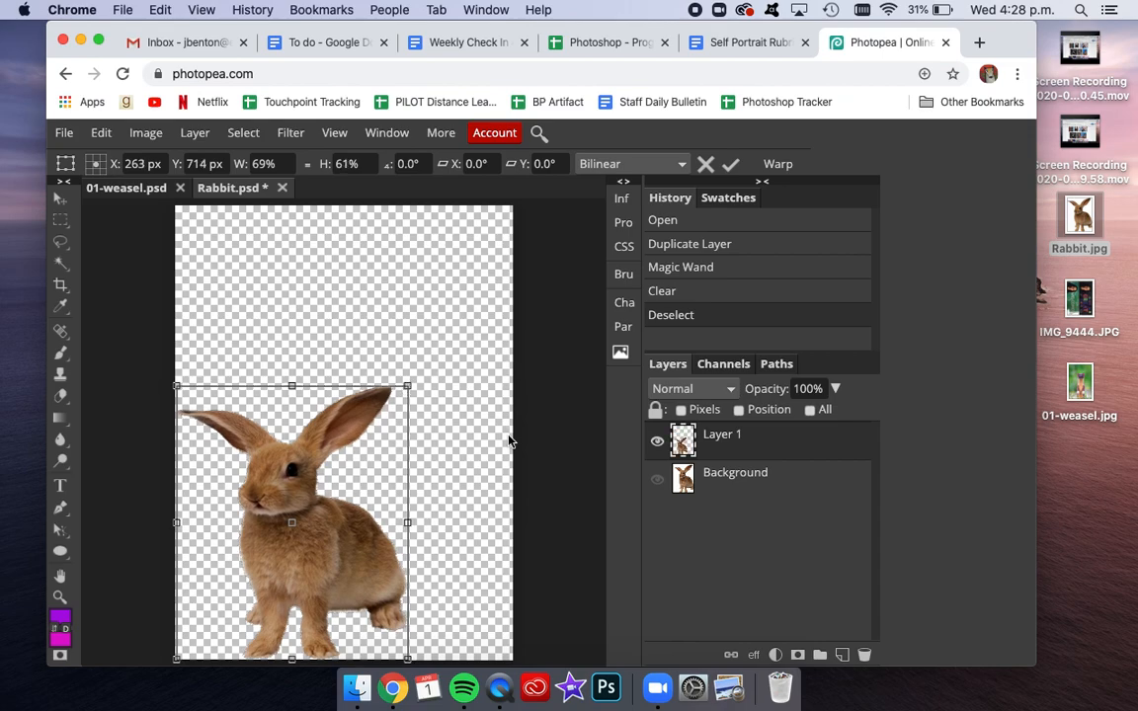
click(726, 166)
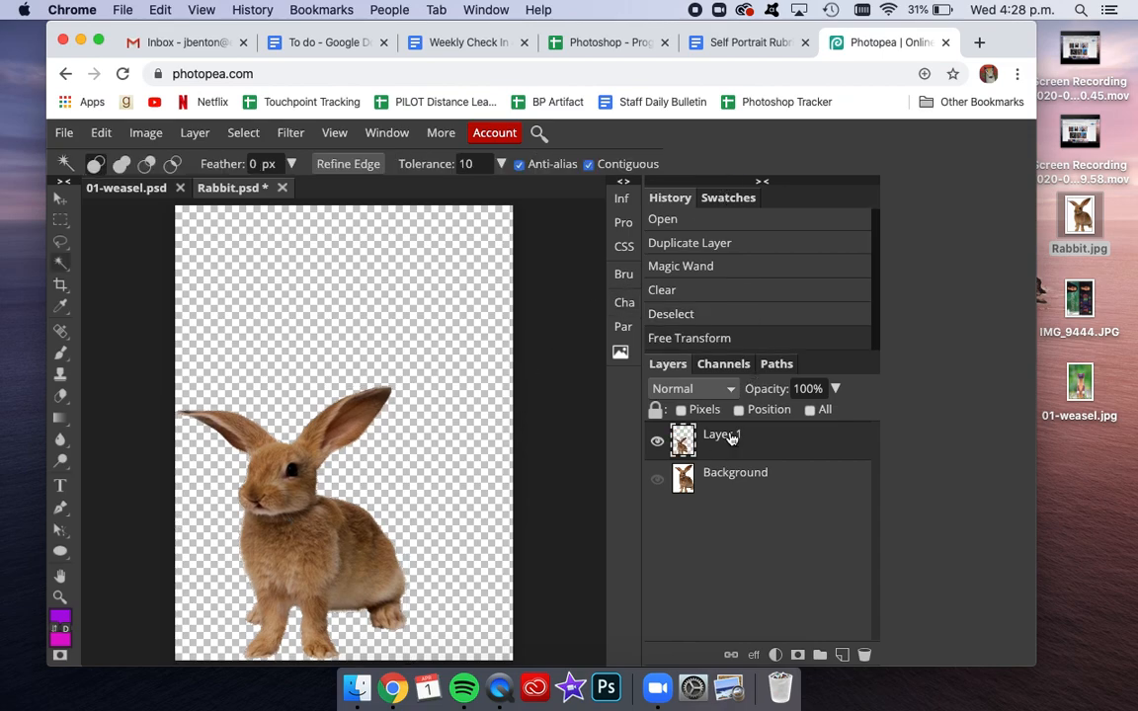
- Copy the rabbit layer into the 01-weasel.psd document and move it to the upper-right area beside the weasel's head
drag(731, 439, 142, 196)
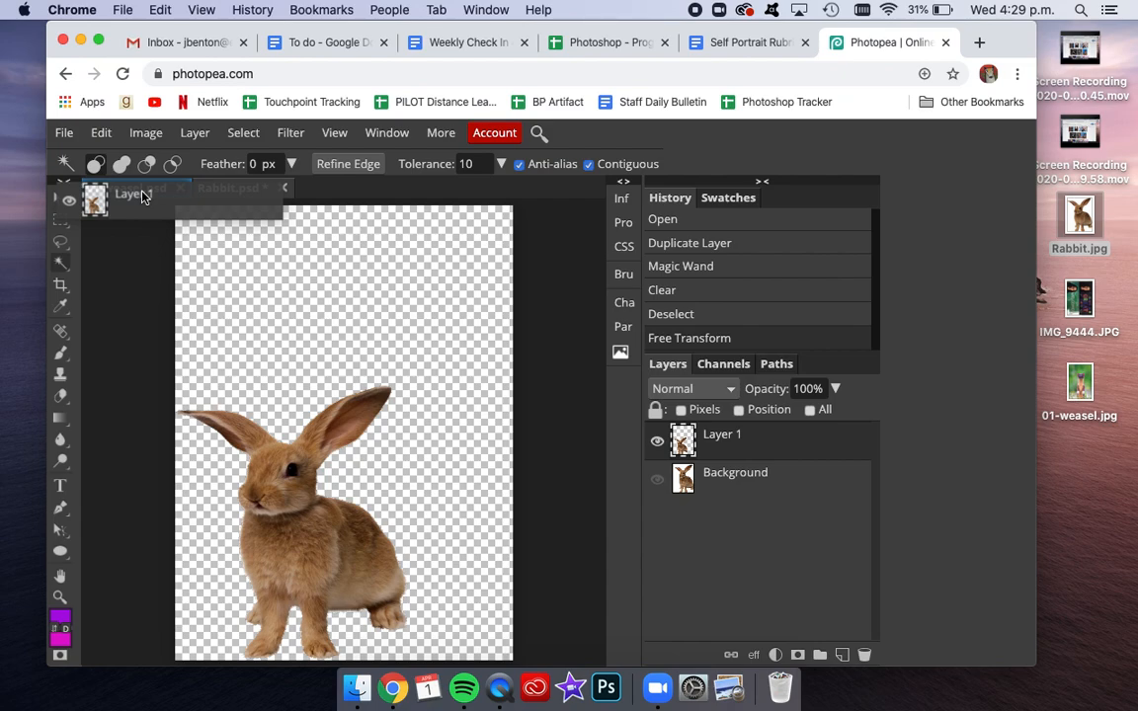
drag(141, 196, 143, 198)
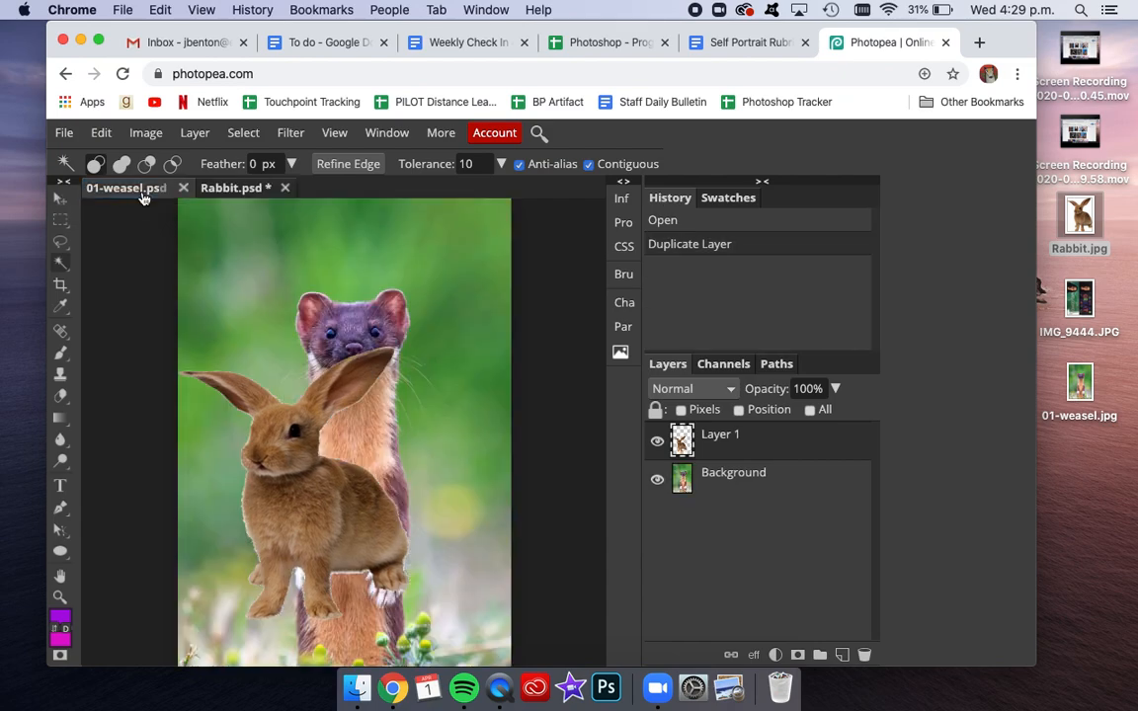
click(57, 197)
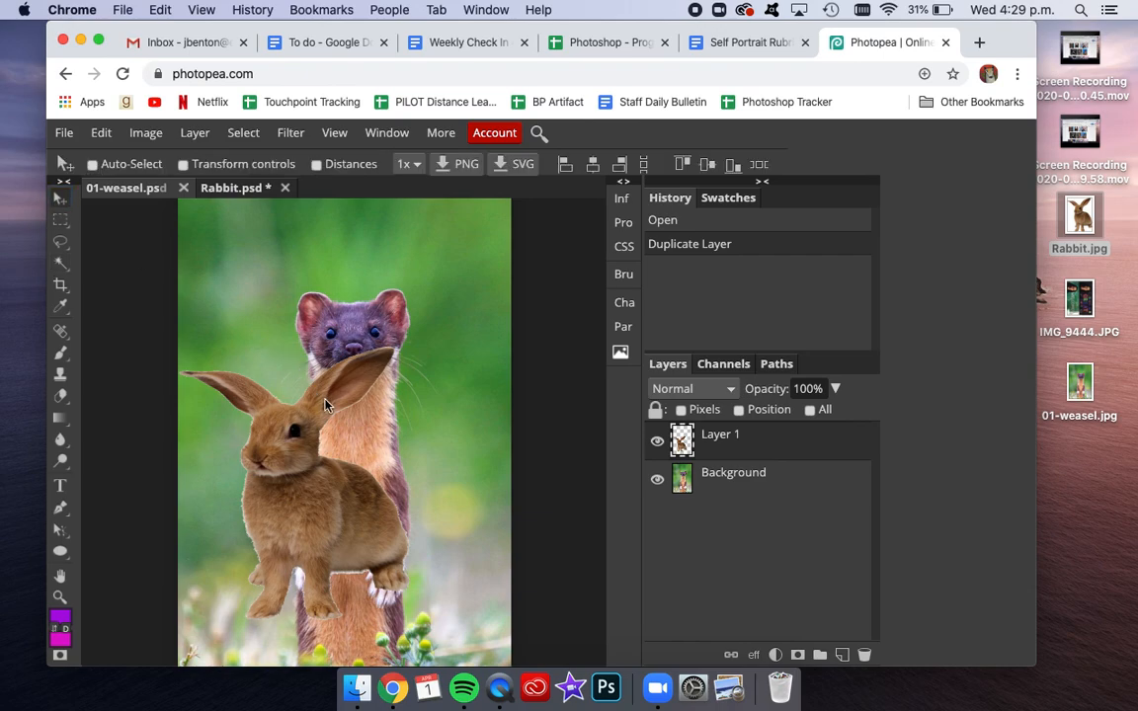
drag(300, 492, 475, 329)
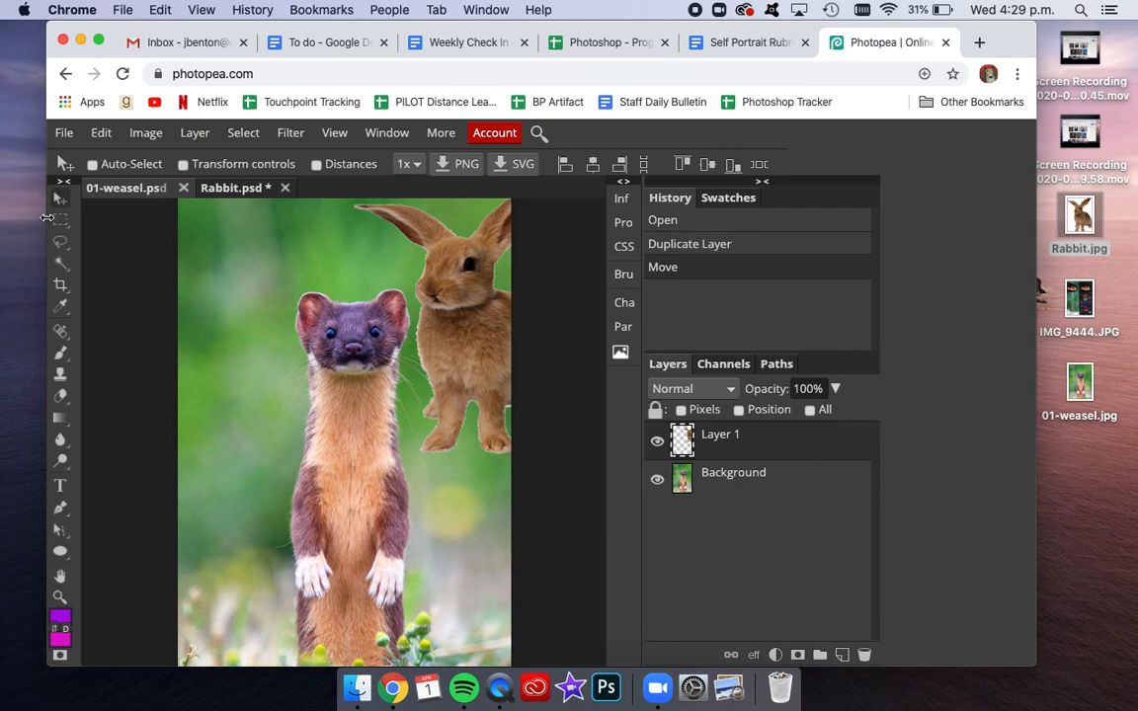
- Save the combined weasel and rabbit document as a PSD file
click(61, 132)
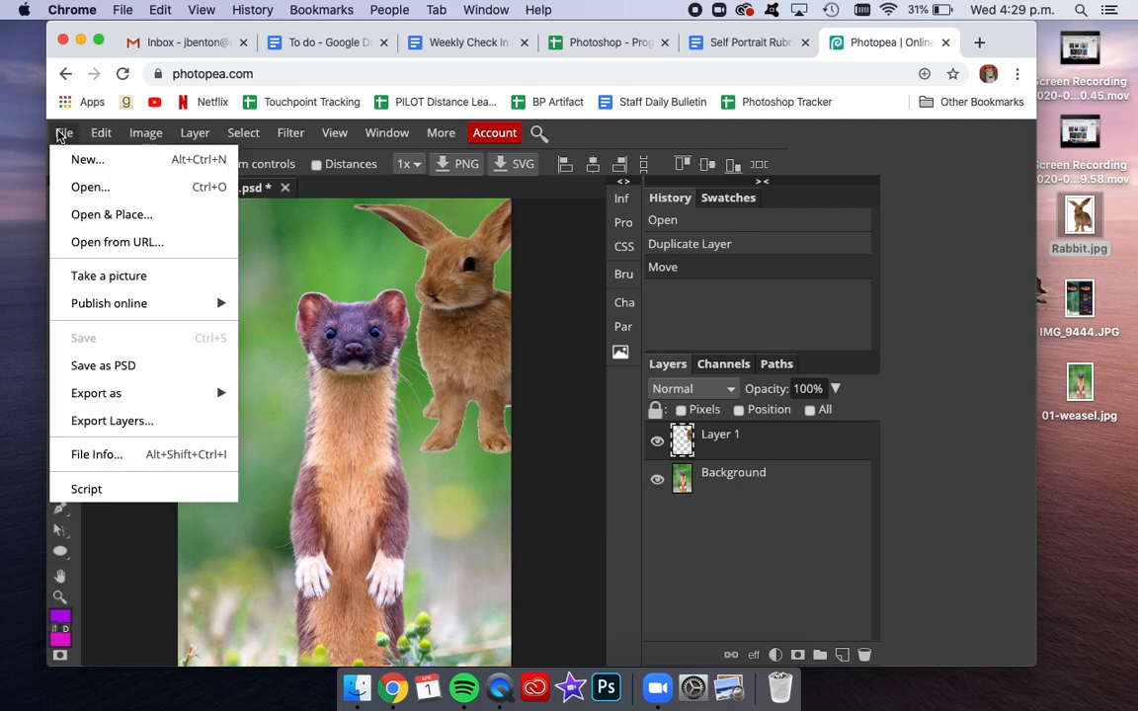
click(92, 366)
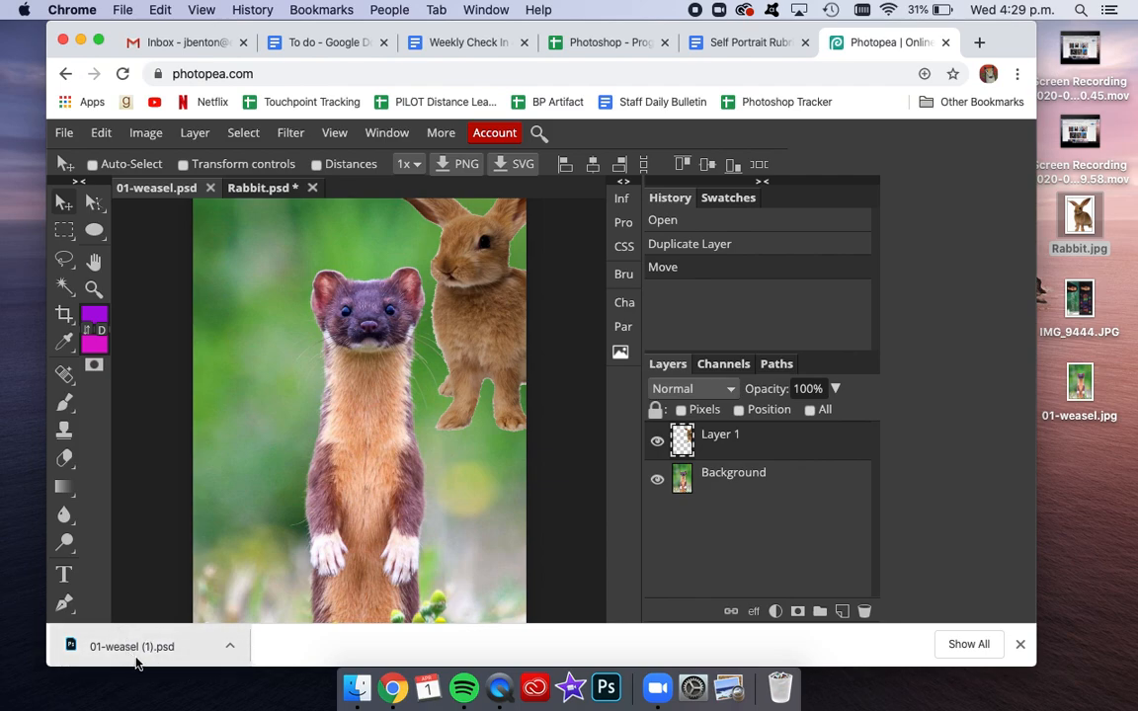
mouse_move(136, 652)
mouse_down()
mouse_move(266, 447)
mouse_move(153, 650)
mouse_up()
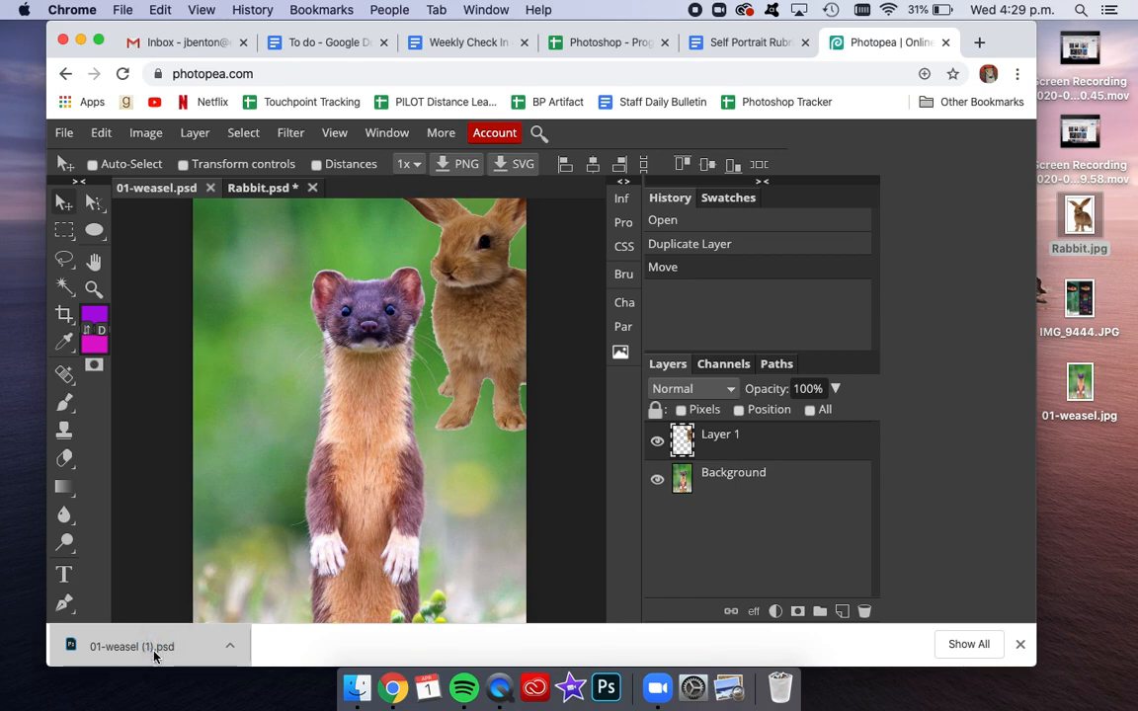
- Export the combined weasel and rabbit image as a JPG at 750 × 1140 px and 100% quality
click(62, 135)
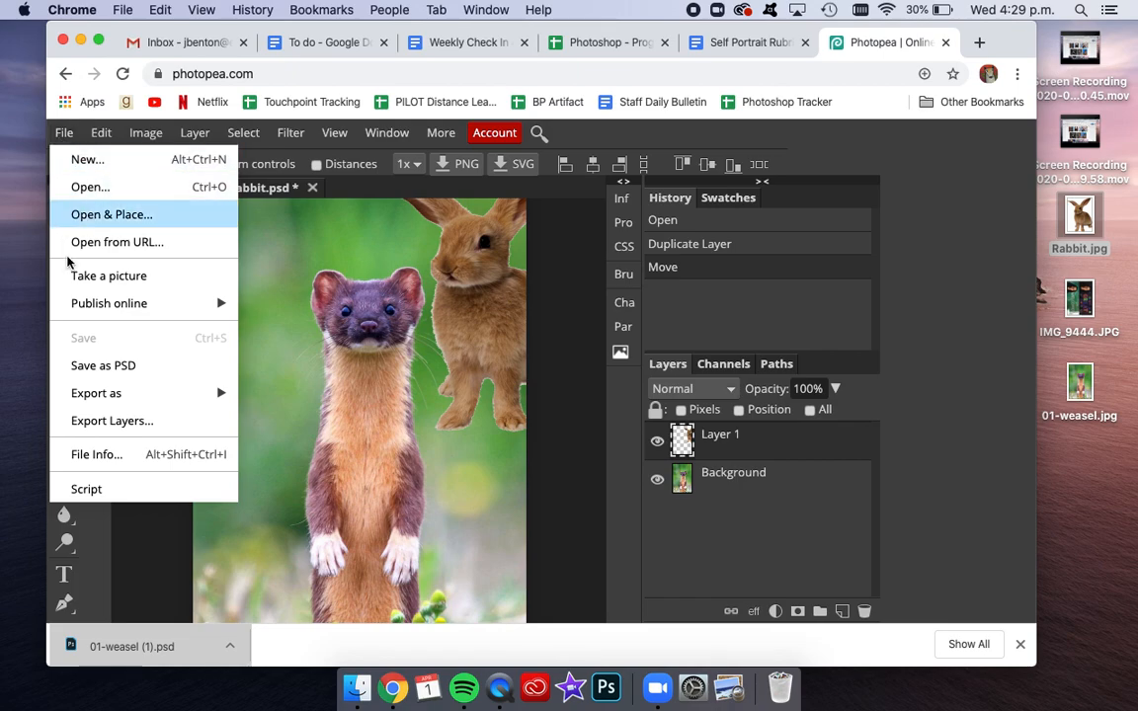
mouse_move(95, 394)
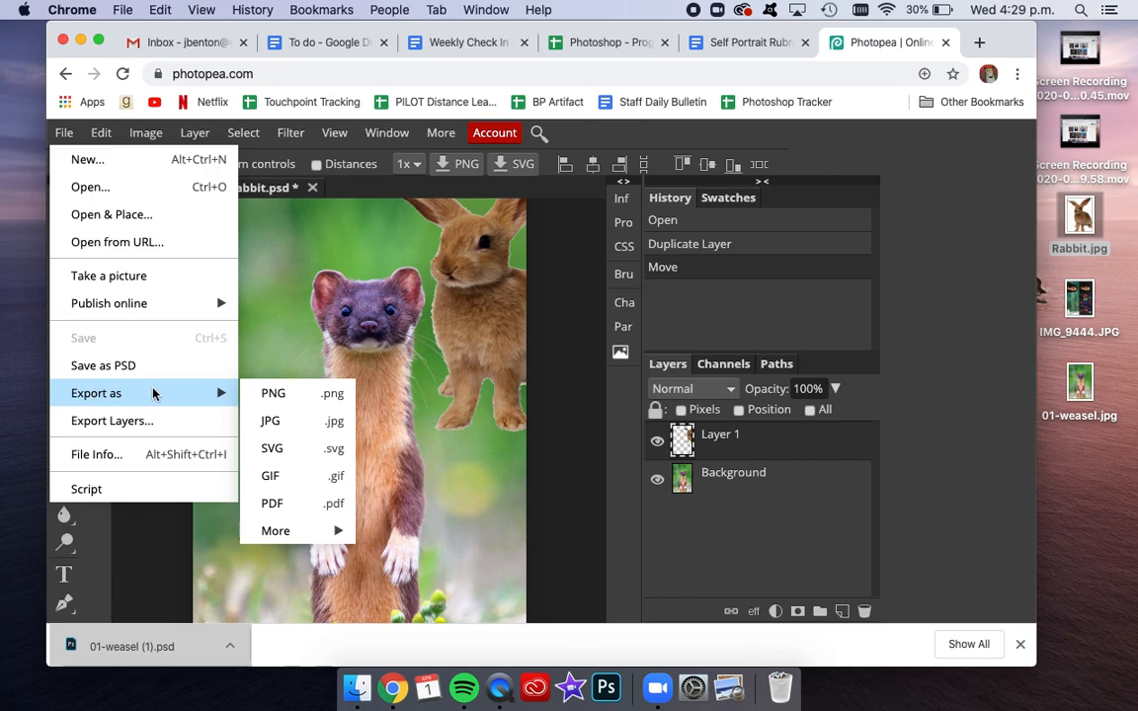
click(269, 421)
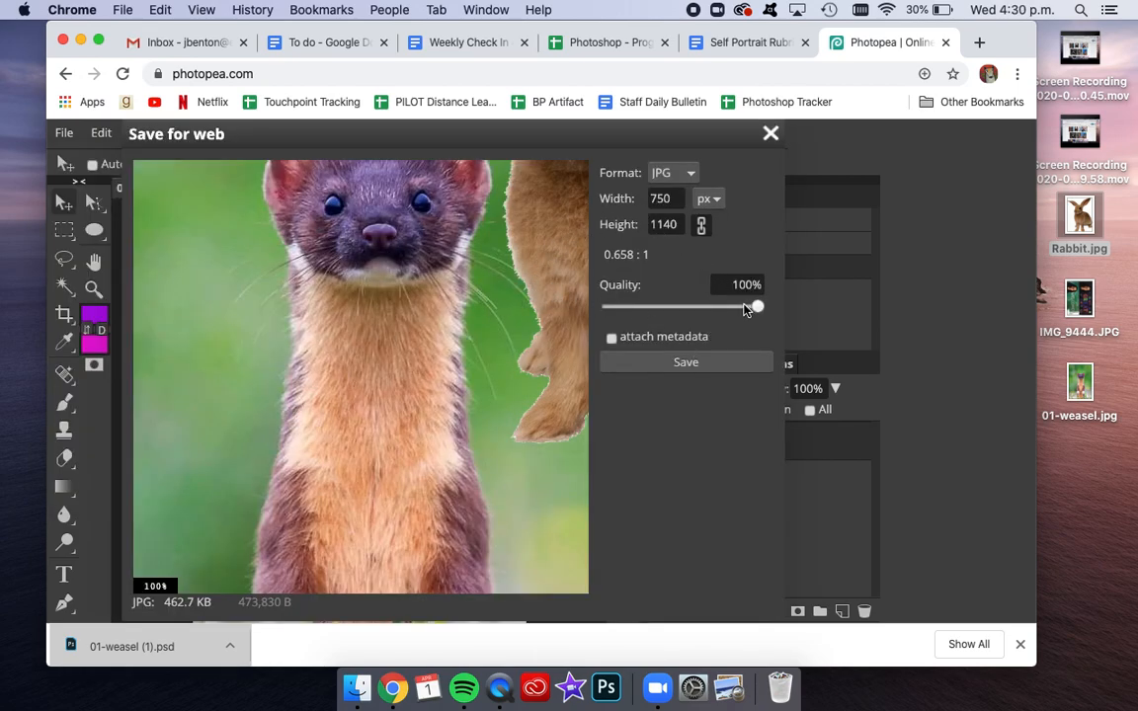
click(661, 365)
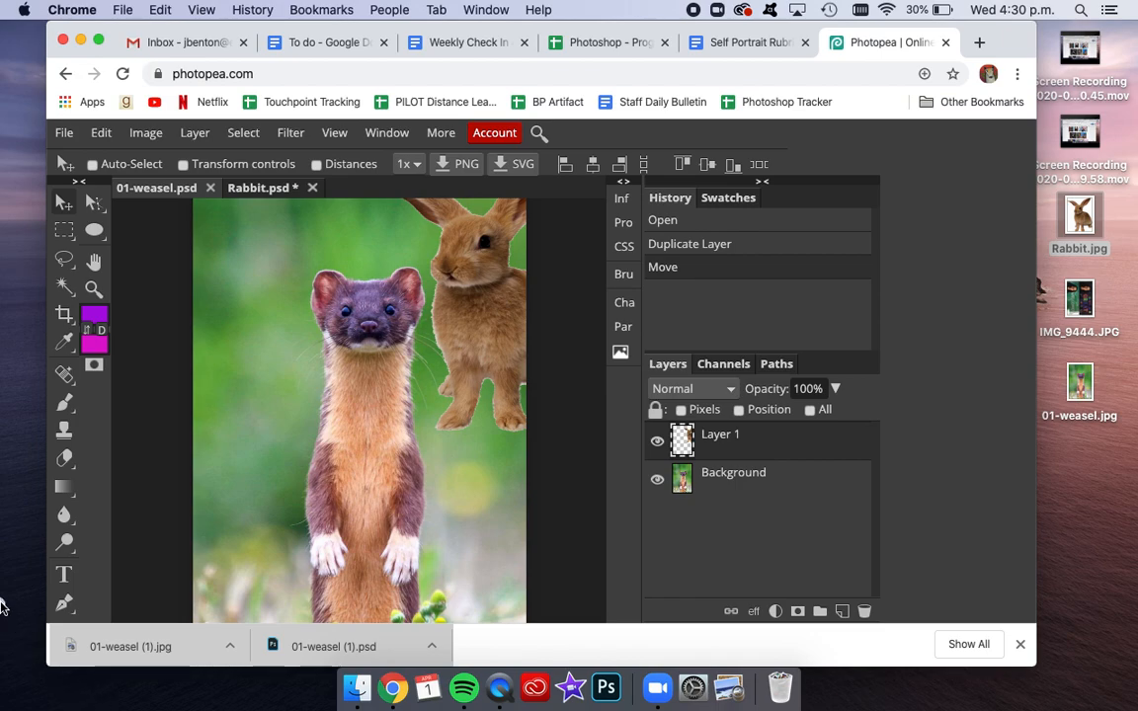
- Switch to the Weekly Check In 4/7 document in Google Docs and place the cursor in the empty box below the lesson instructions
drag(131, 647, 459, 39)
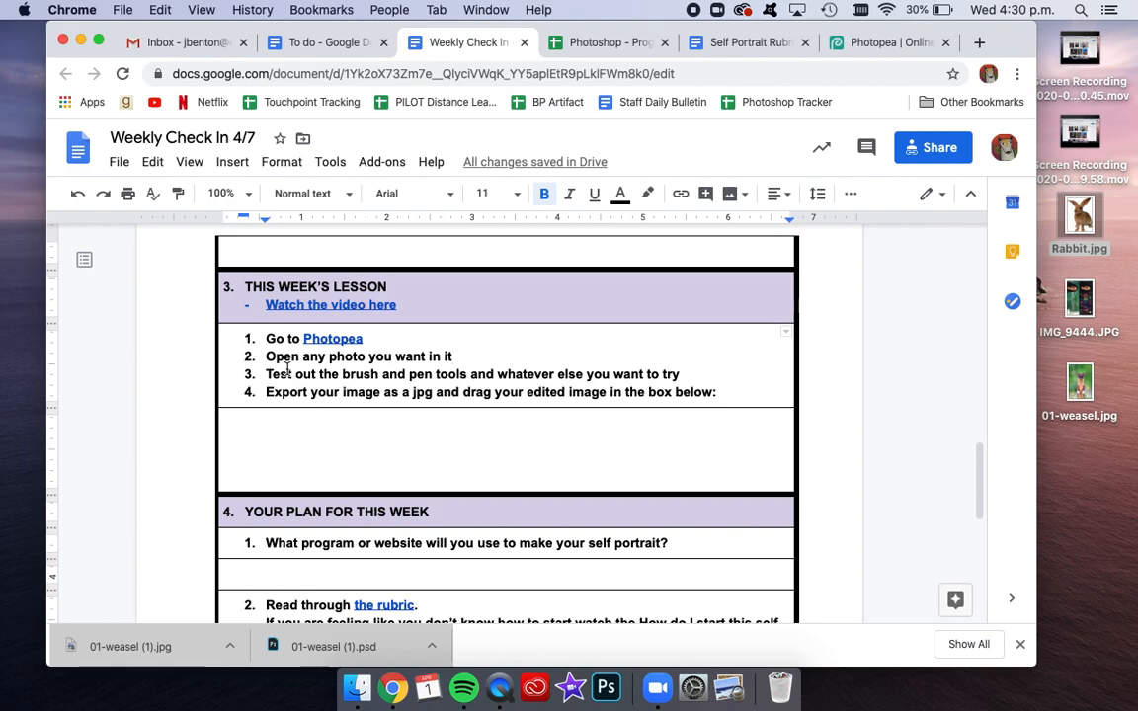
drag(264, 339, 728, 398)
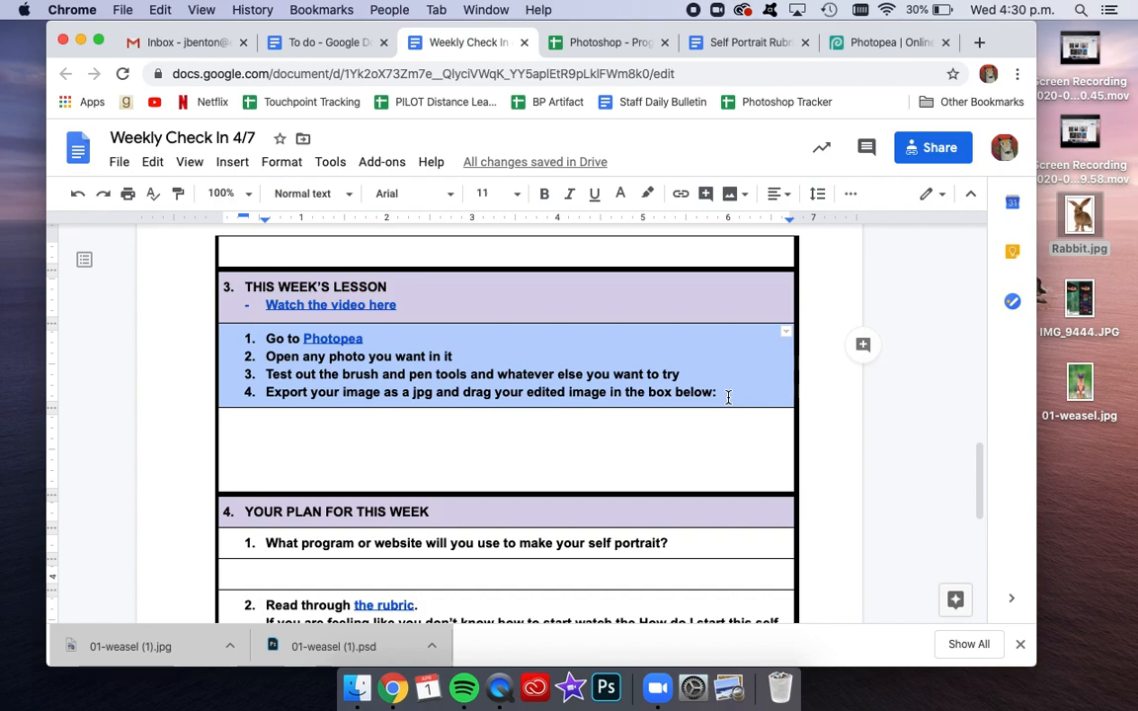
click(352, 445)
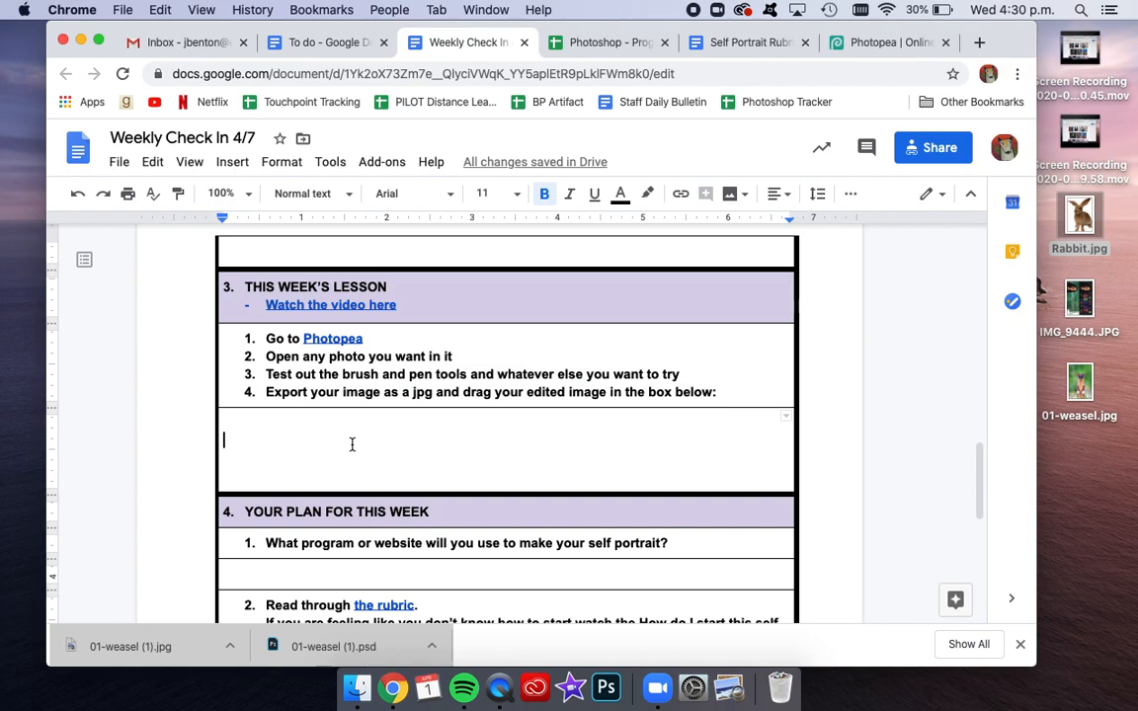